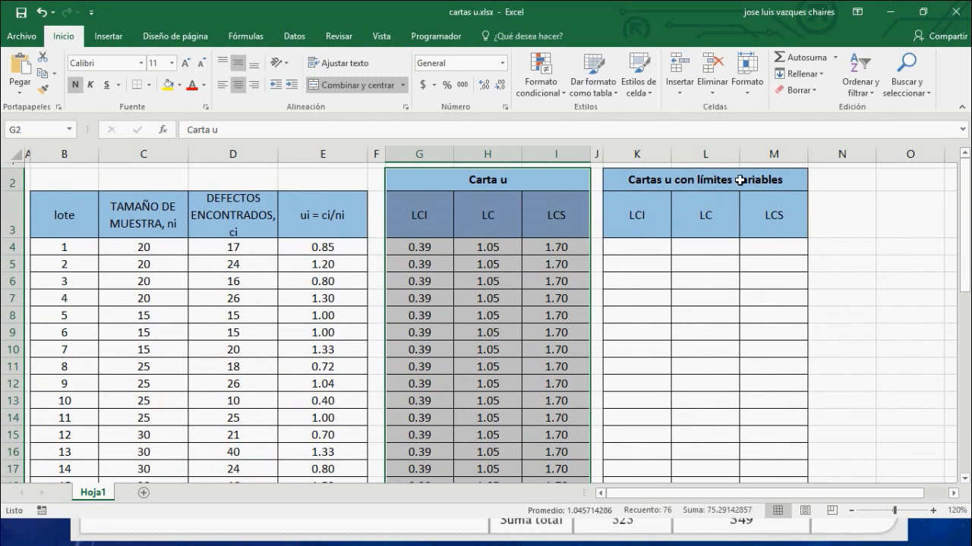
Examine the formula for ū in cell D31 and the defect total and sample-size cells it references.
{"action": "left_click", "coordinate": [641, 250]}
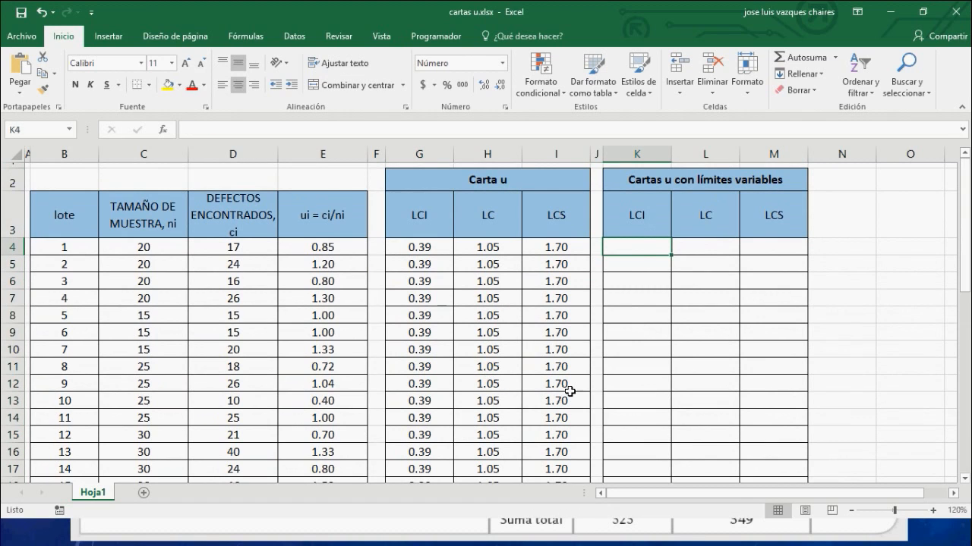
{"action": "left_click", "coordinate": [701, 243]}
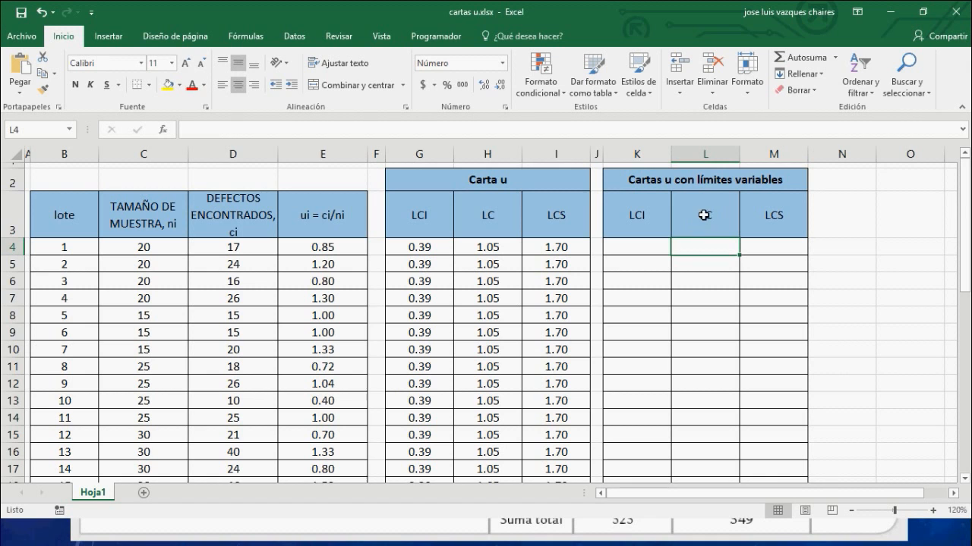
{"action": "scroll", "coordinate": [688, 245], "scroll_direction": "down", "scroll_amount": 6}
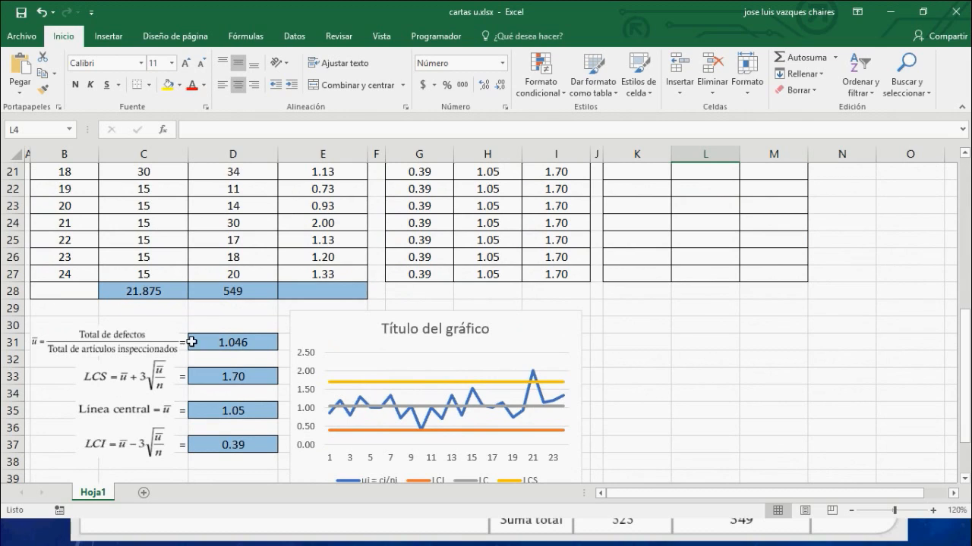
{"action": "left_click", "coordinate": [219, 342]}
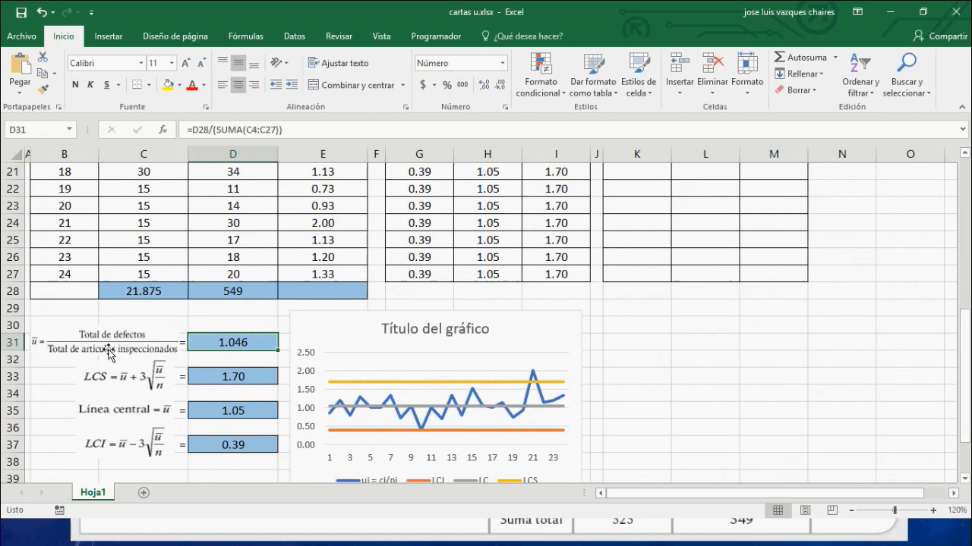
{"action": "double_click", "coordinate": [240, 340]}
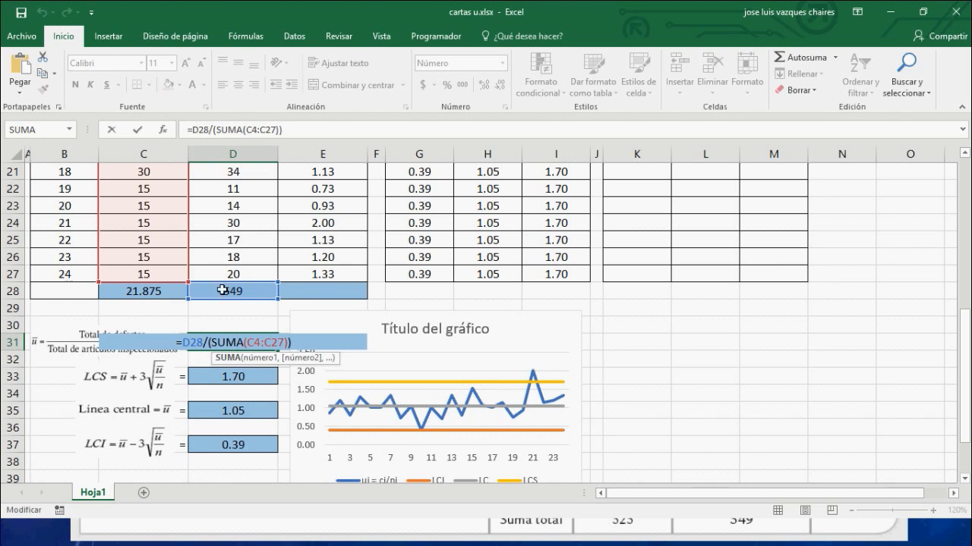
{"action": "scroll", "coordinate": [227, 289], "scroll_direction": "up", "scroll_amount": 6}
{"action": "scroll", "coordinate": [233, 228], "scroll_direction": "down", "scroll_amount": 6}
{"action": "scroll", "coordinate": [140, 227], "scroll_direction": "up", "scroll_amount": 2}
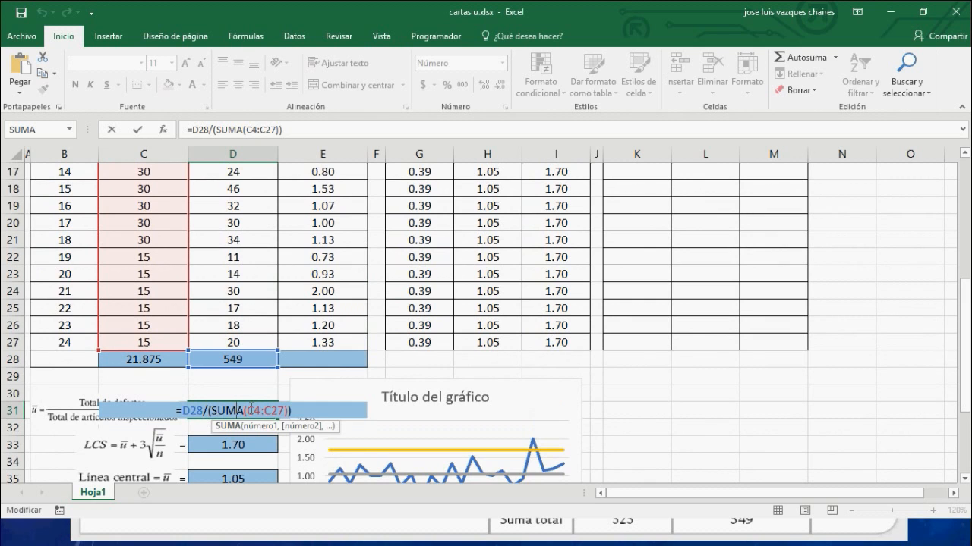
{"action": "scroll", "coordinate": [134, 307], "scroll_direction": "up", "scroll_amount": 5}
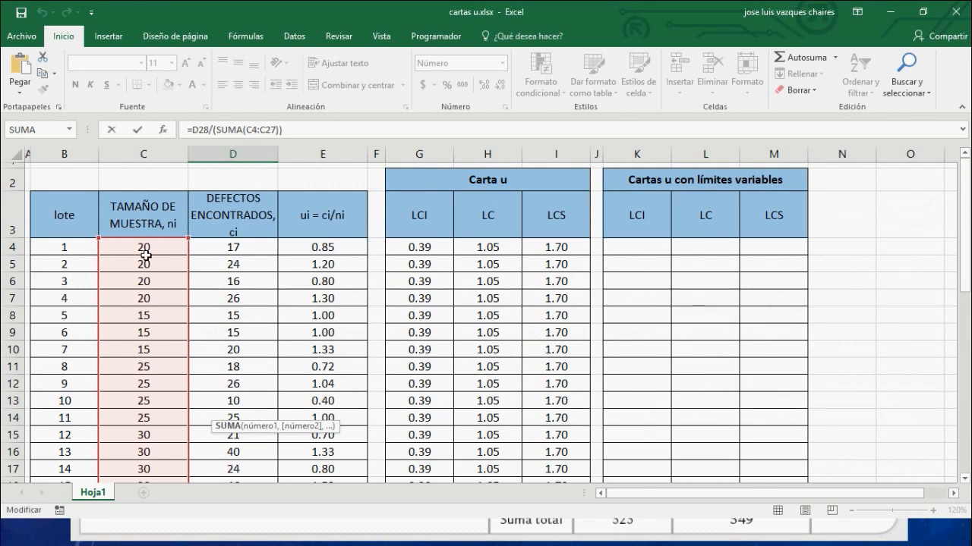
{"action": "scroll", "coordinate": [152, 339], "scroll_direction": "down", "scroll_amount": 5}
{"action": "scroll", "coordinate": [156, 339], "scroll_direction": "down", "scroll_amount": 3}
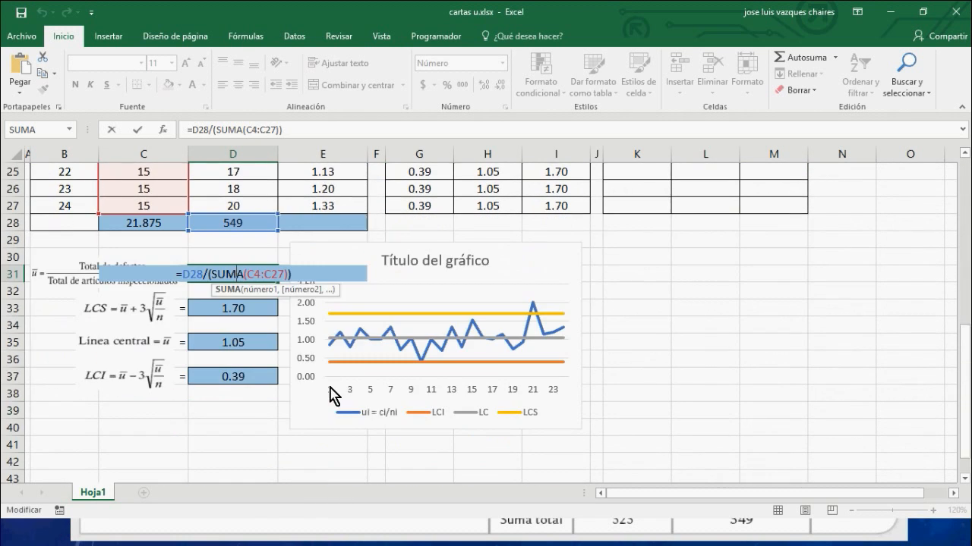
{"action": "key", "text": "Return"}
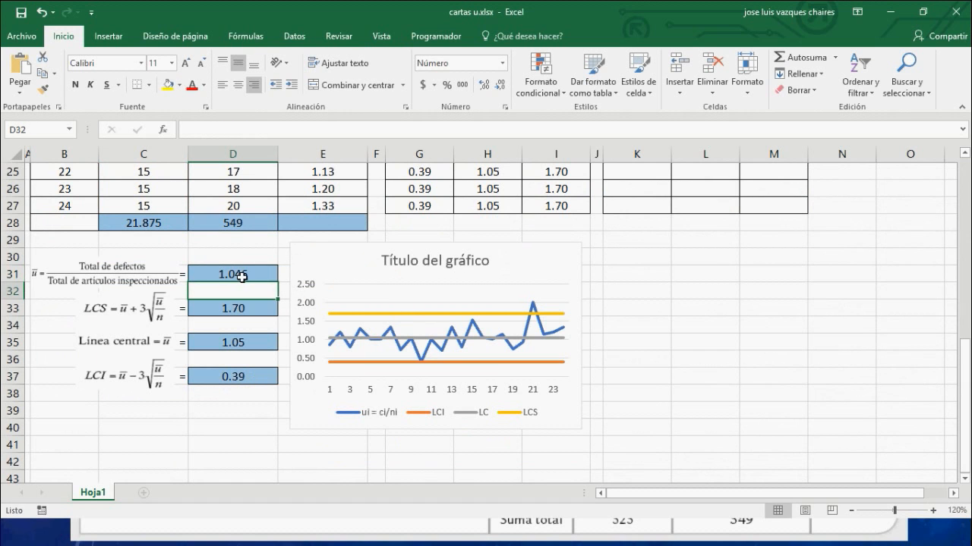
{"action": "left_click", "coordinate": [254, 275]}
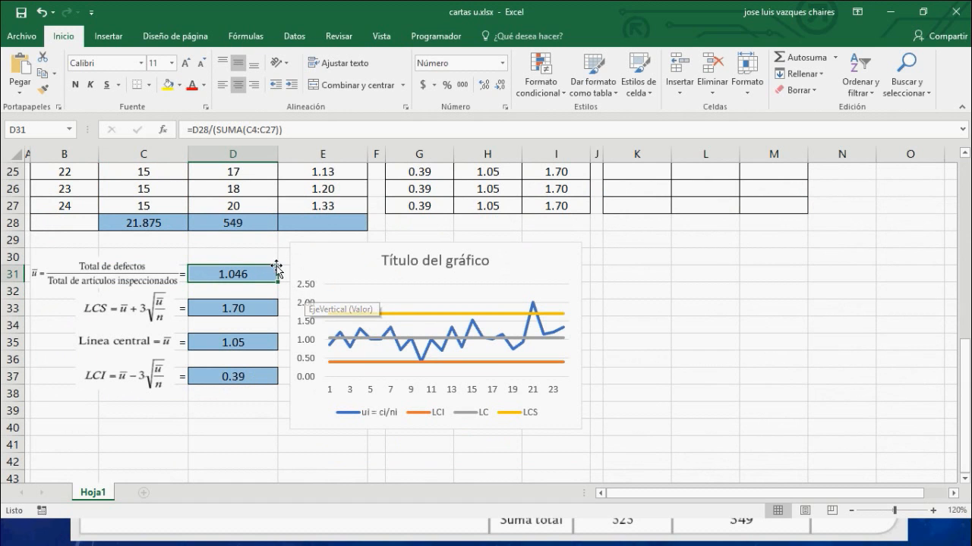
Enter =D$31 in cell L4 as the centre line (LC) of the variable-limits table.
{"action": "scroll", "coordinate": [357, 271], "scroll_direction": "up", "scroll_amount": 8}
{"action": "left_click", "coordinate": [730, 244]}
{"action": "type", "text": "="}
{"action": "scroll", "coordinate": [230, 346], "scroll_direction": "down", "scroll_amount": 5}
{"action": "scroll", "coordinate": [235, 304], "scroll_direction": "down", "scroll_amount": 3}
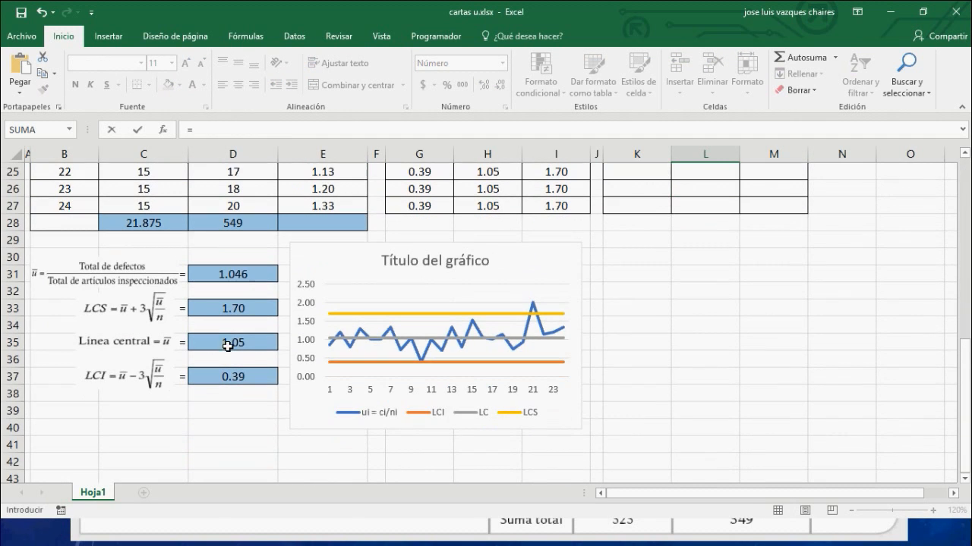
{"action": "left_click", "coordinate": [248, 273]}
{"action": "scroll", "coordinate": [629, 354], "scroll_direction": "up", "scroll_amount": 8}
{"action": "left_click", "coordinate": [708, 246]}
{"action": "type", "text": "$31"}
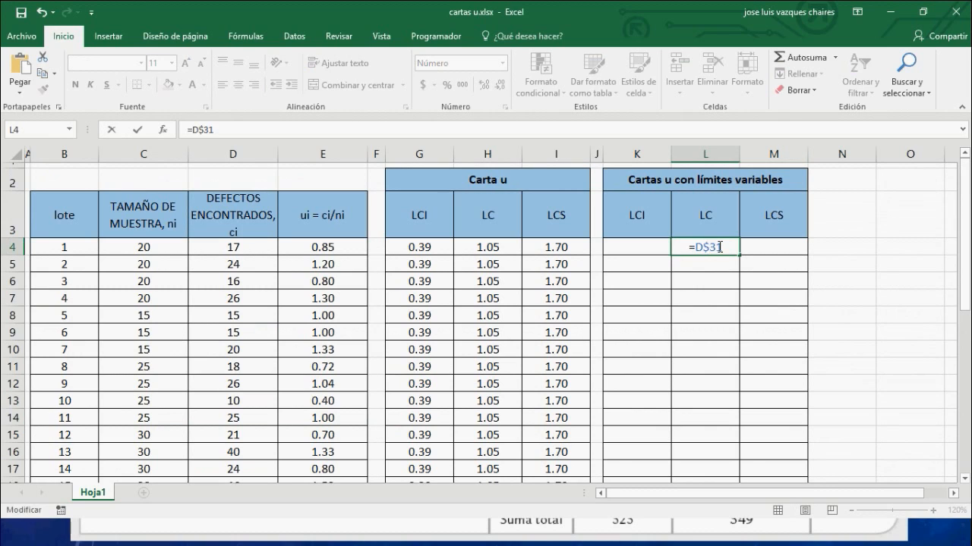
{"action": "key", "text": "Return"}
{"action": "left_click", "coordinate": [721, 244]}
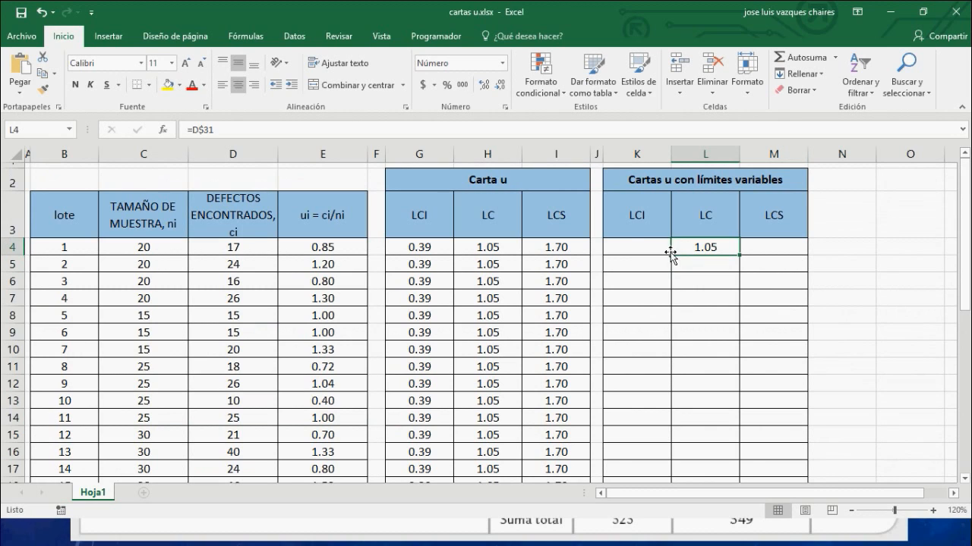
{"action": "left_click", "coordinate": [629, 246]}
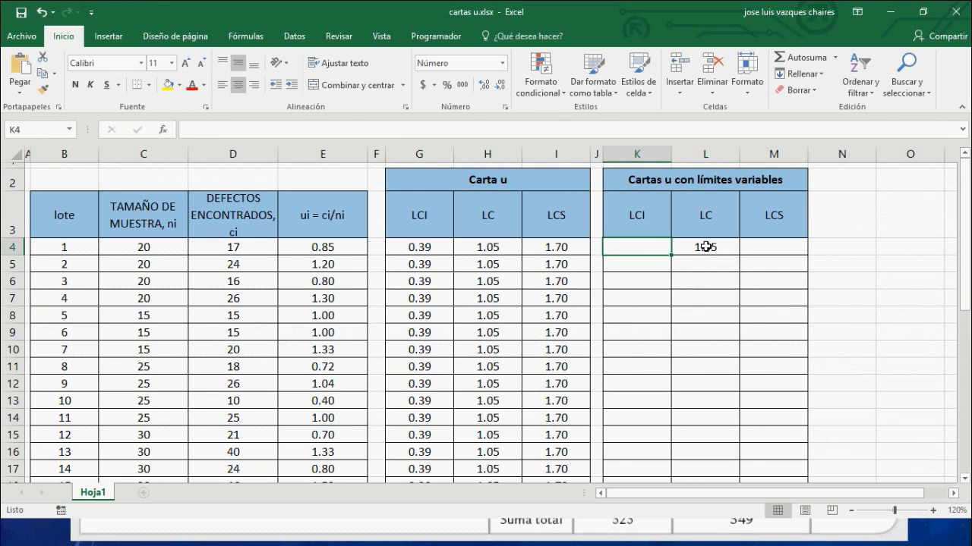
{"action": "type", "text": "="}
{"action": "key", "text": "Escape"}
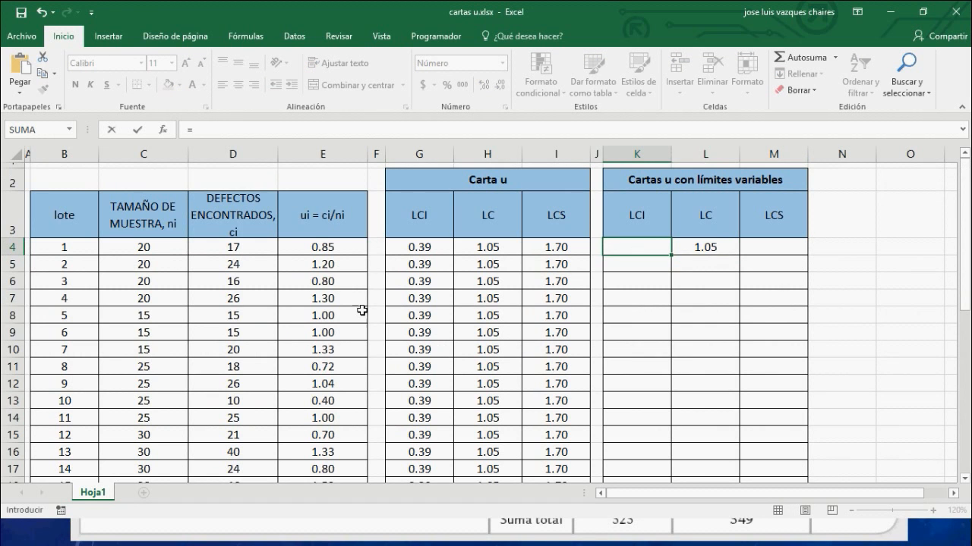
Copy the image with the LCS, Línea central and LCI formulas onto the variable-limits table, covering about rows 7 to 12.
{"action": "scroll", "coordinate": [364, 309], "scroll_direction": "down", "scroll_amount": 1}
{"action": "scroll", "coordinate": [488, 303], "scroll_direction": "up", "scroll_amount": 1}
{"action": "scroll", "coordinate": [454, 326], "scroll_direction": "down", "scroll_amount": 3}
{"action": "scroll", "coordinate": [454, 326], "scroll_direction": "down", "scroll_amount": 4}
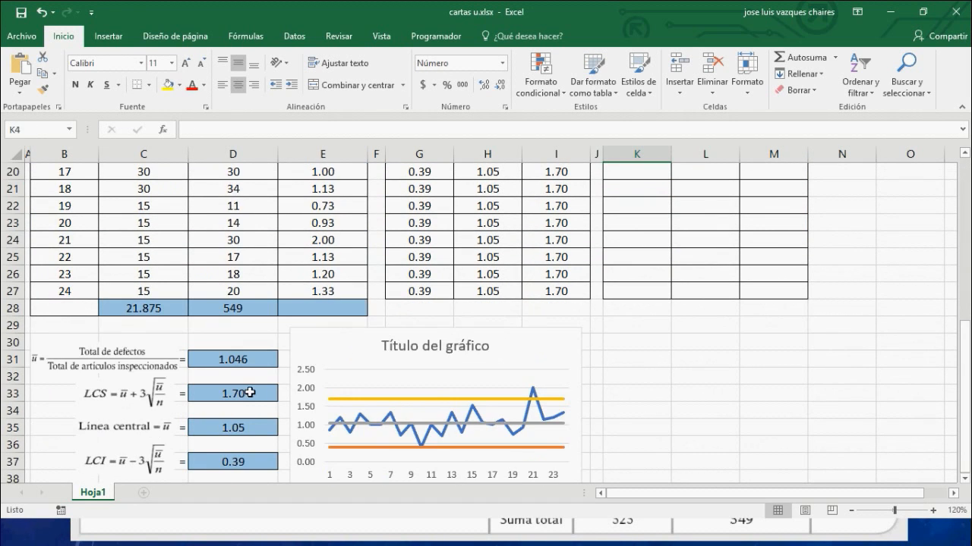
{"action": "left_click", "coordinate": [148, 354]}
{"action": "left_click_drag", "start_coordinate": [152, 358], "coordinate": [719, 258]}
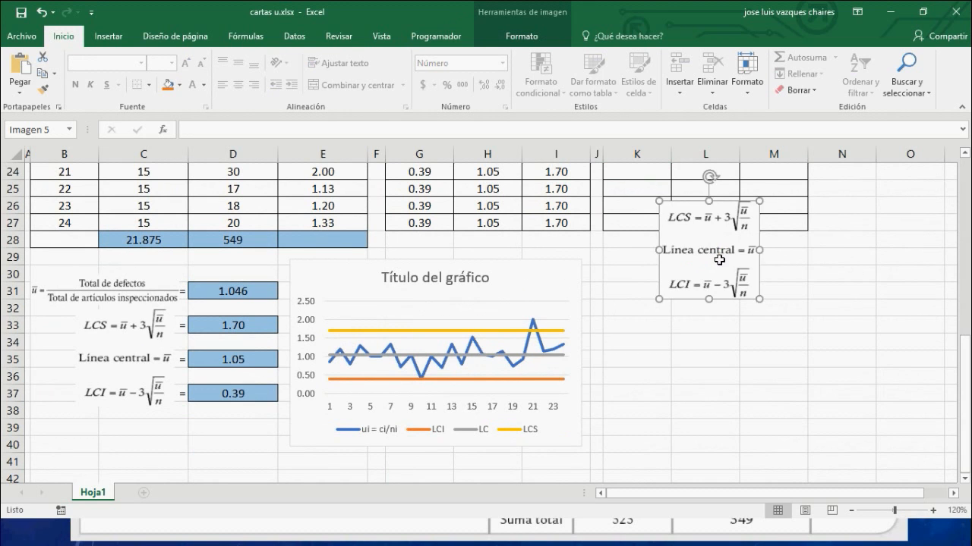
{"action": "scroll", "coordinate": [718, 260], "scroll_direction": "up", "scroll_amount": 5}
{"action": "left_click_drag", "start_coordinate": [722, 478], "coordinate": [739, 220]}
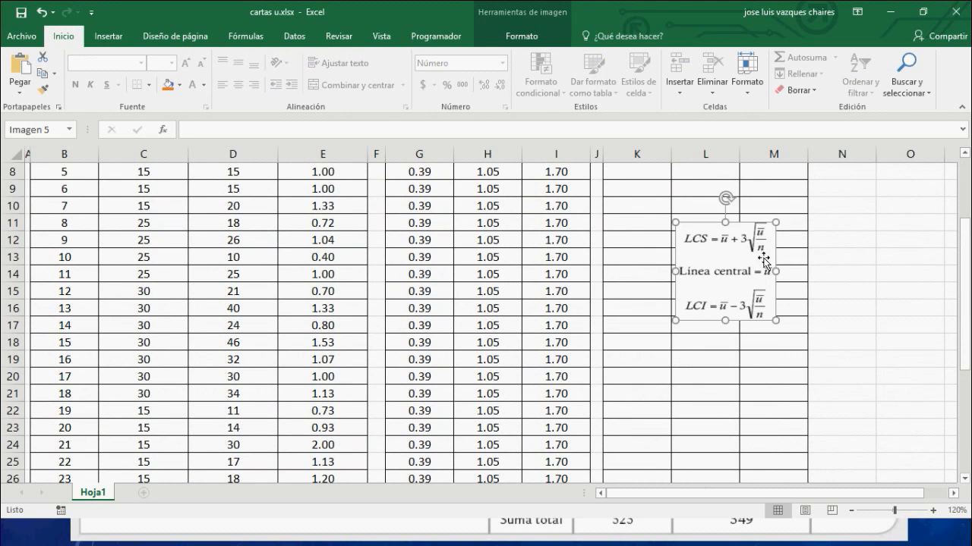
{"action": "scroll", "coordinate": [759, 319], "scroll_direction": "up", "scroll_amount": 2}
{"action": "left_click_drag", "start_coordinate": [749, 376], "coordinate": [702, 329]}
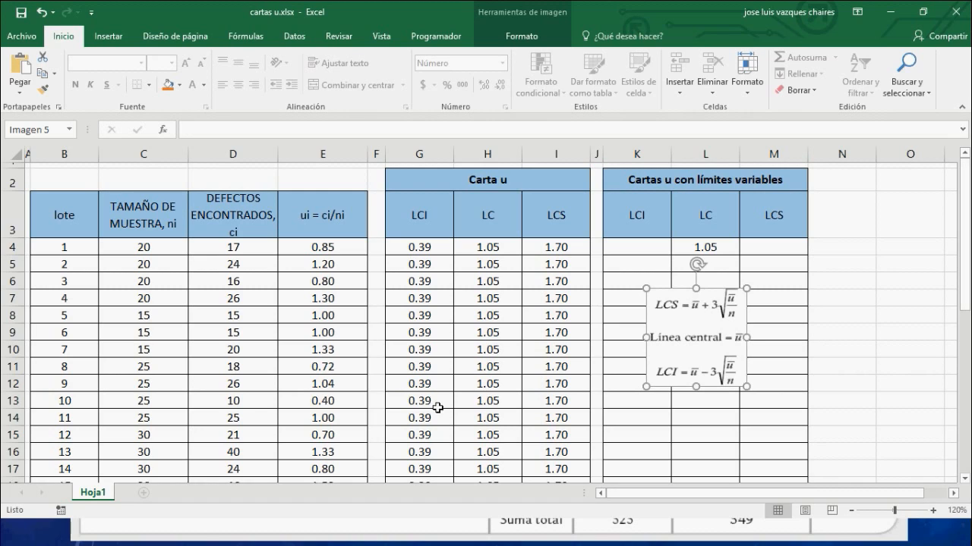
Enter the lower limit formula =L4-3*RAIZ(L4/C4) in cell K4 under LCI of the variable-limits table.
{"action": "left_click", "coordinate": [647, 250]}
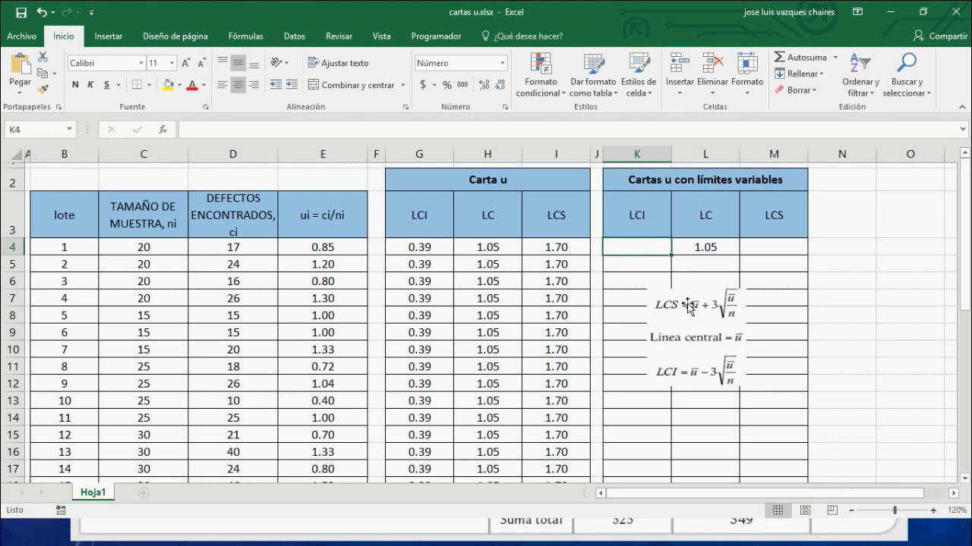
{"action": "type", "text": "="}
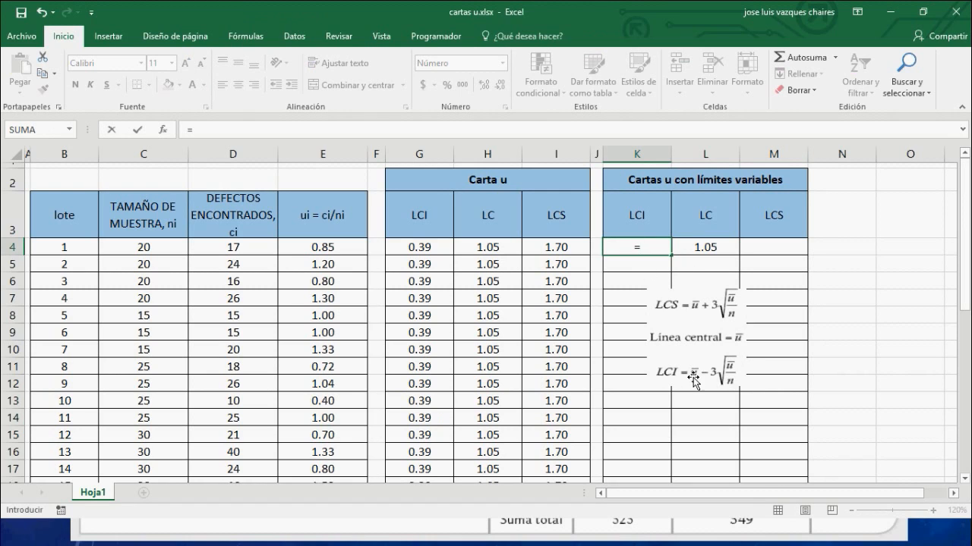
{"action": "left_click", "coordinate": [710, 247]}
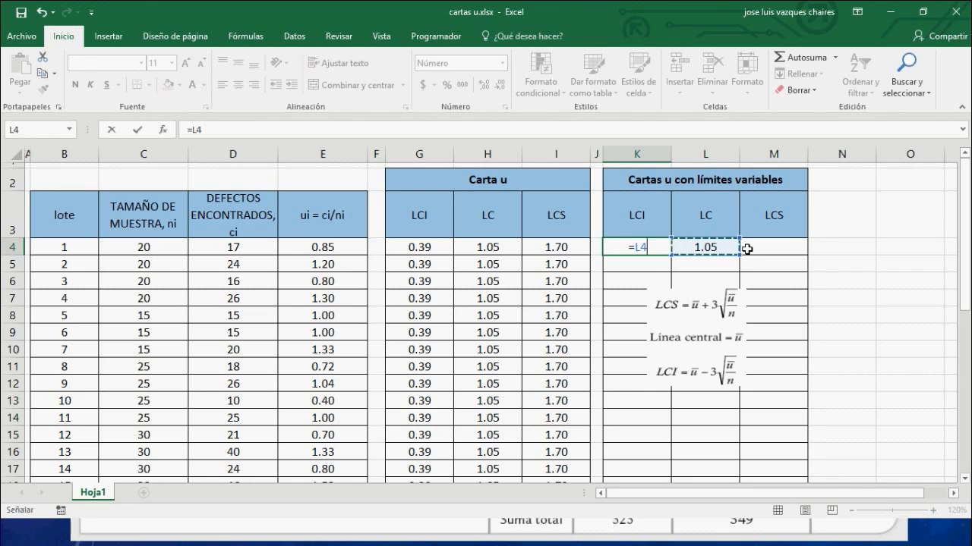
{"action": "type", "text": "-"}
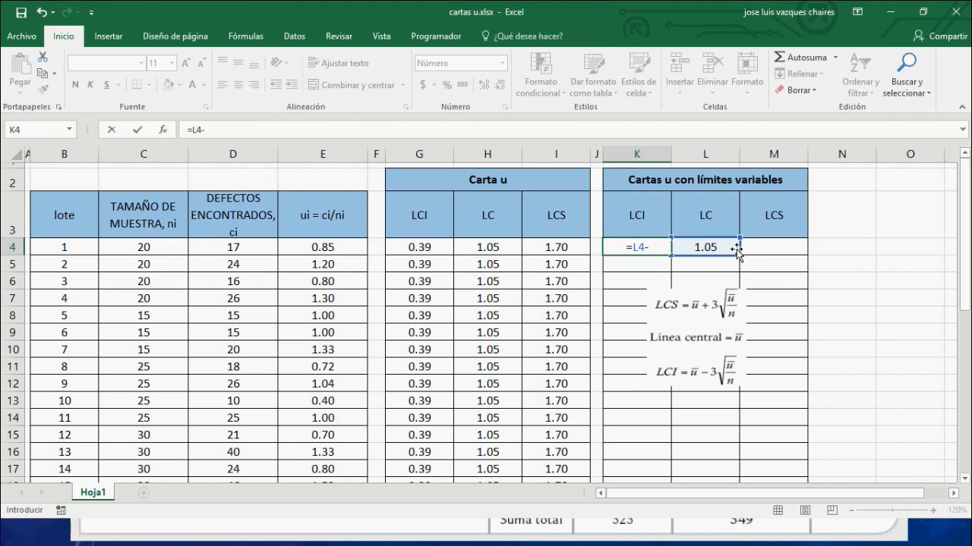
{"action": "type", "text": "3*RA"}
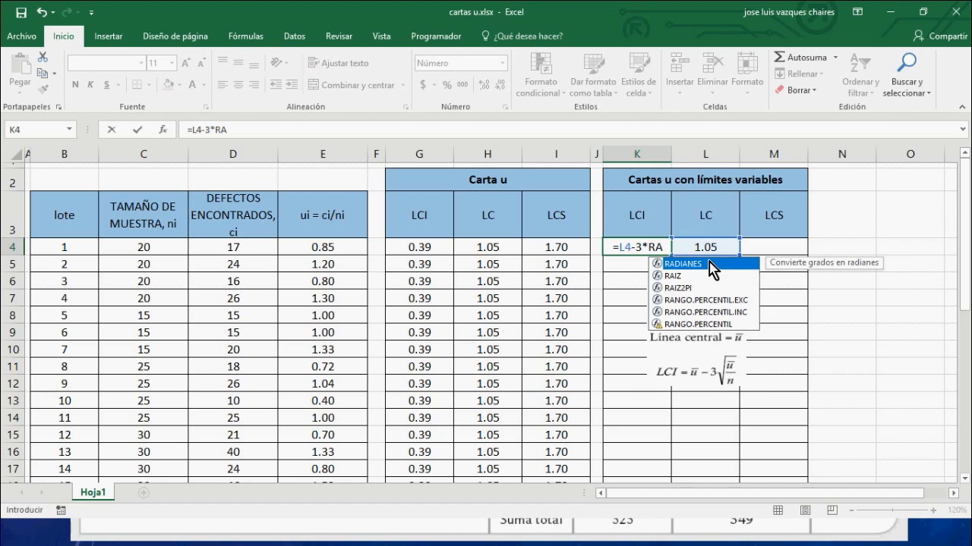
{"action": "left_click", "coordinate": [702, 276]}
{"action": "double_click", "coordinate": [702, 277]}
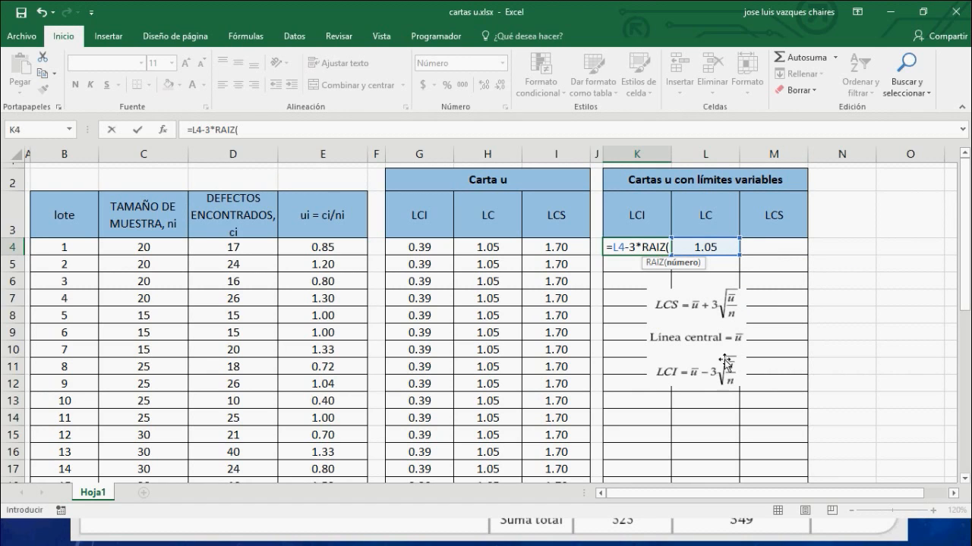
{"action": "left_click", "coordinate": [708, 248]}
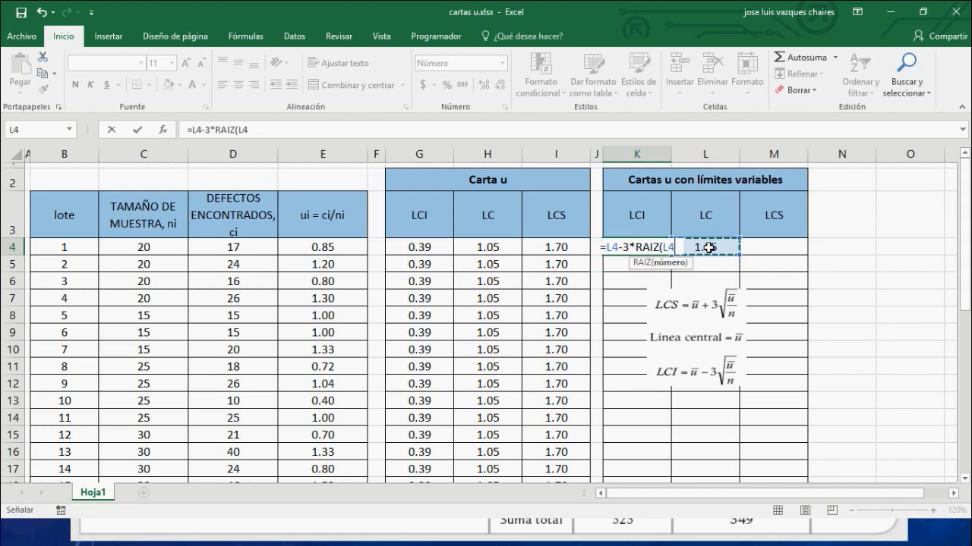
{"action": "type", "text": "/"}
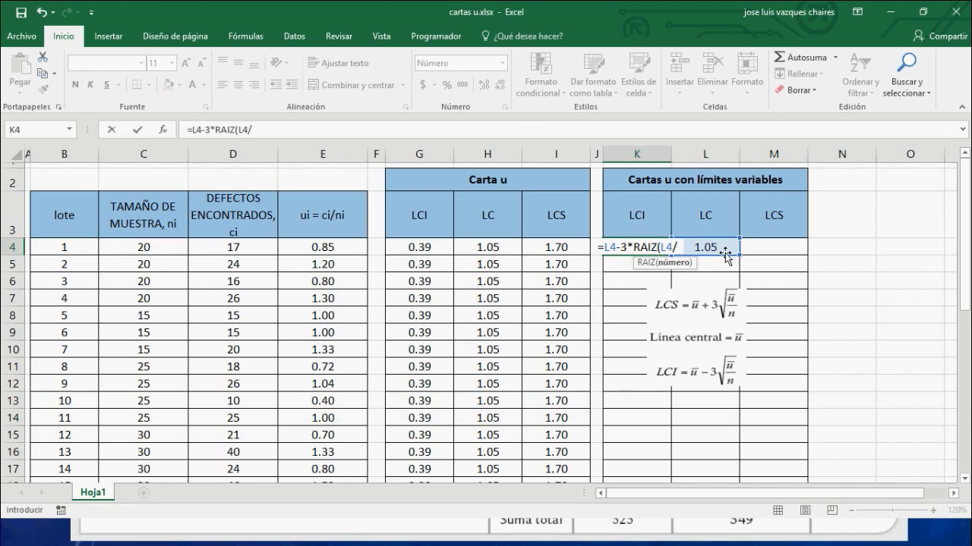
{"action": "left_click", "coordinate": [146, 246]}
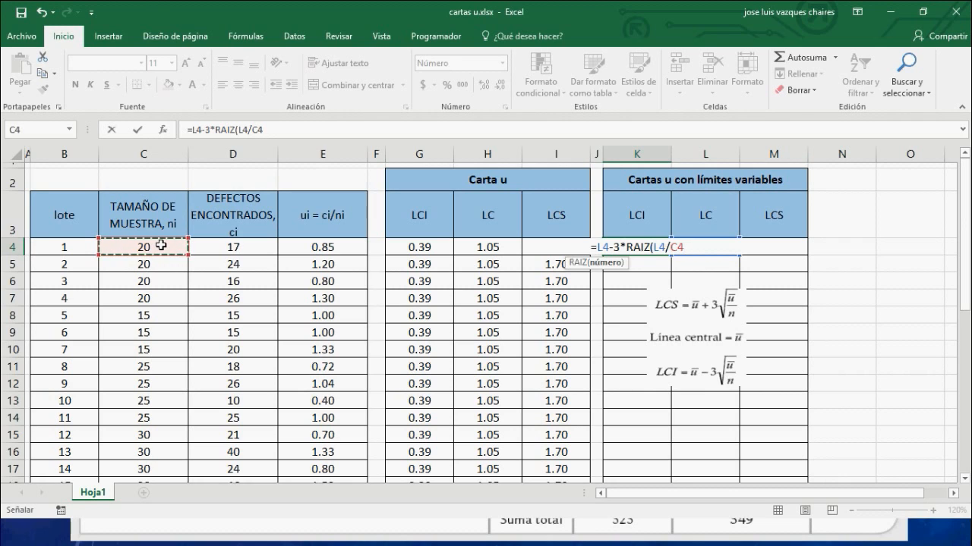
{"action": "type", "text": ")"}
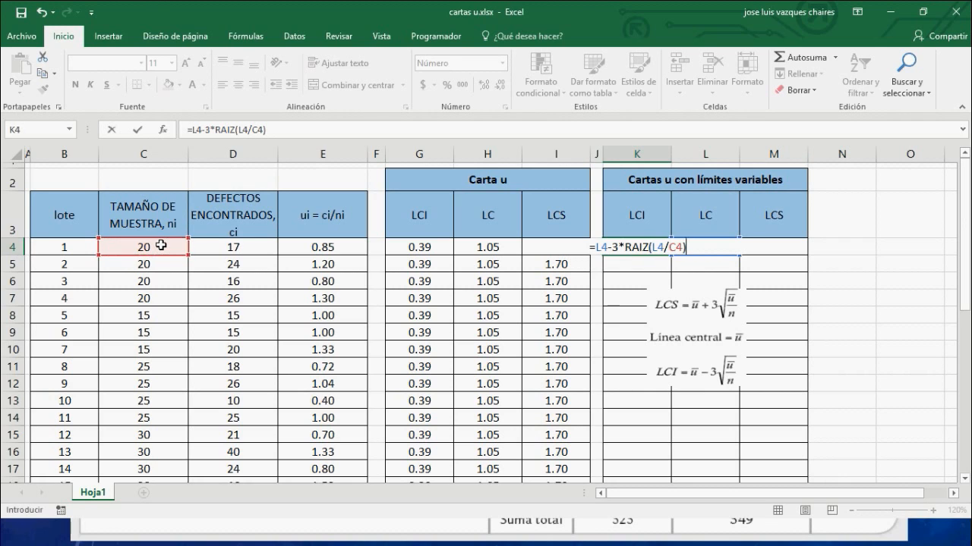
{"action": "key", "text": "Return"}
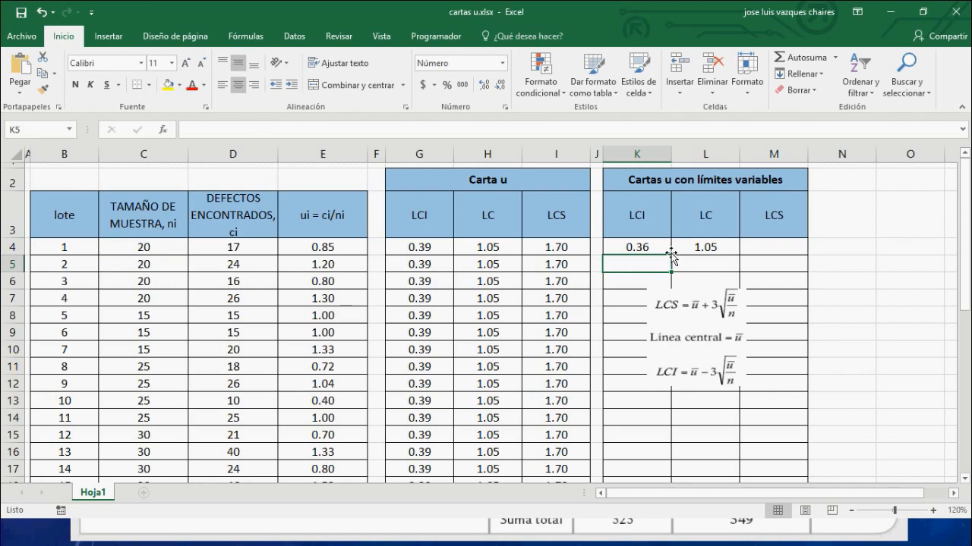
{"action": "left_click", "coordinate": [639, 249]}
Enter the upper limit formula =L4+3*RAIZ(L4/C4) in cell M4 under LCS of the variable-limits table.
{"action": "left_click", "coordinate": [762, 248]}
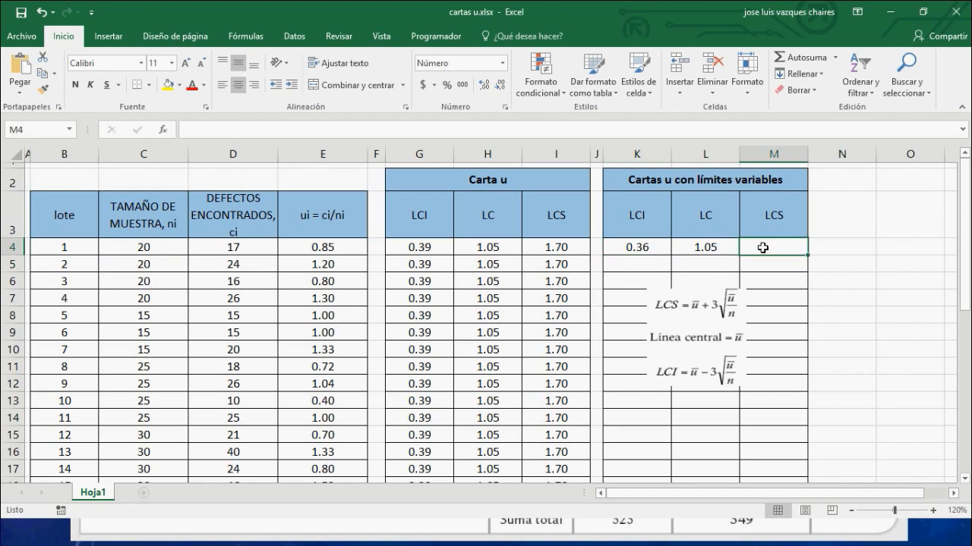
{"action": "type", "text": "="}
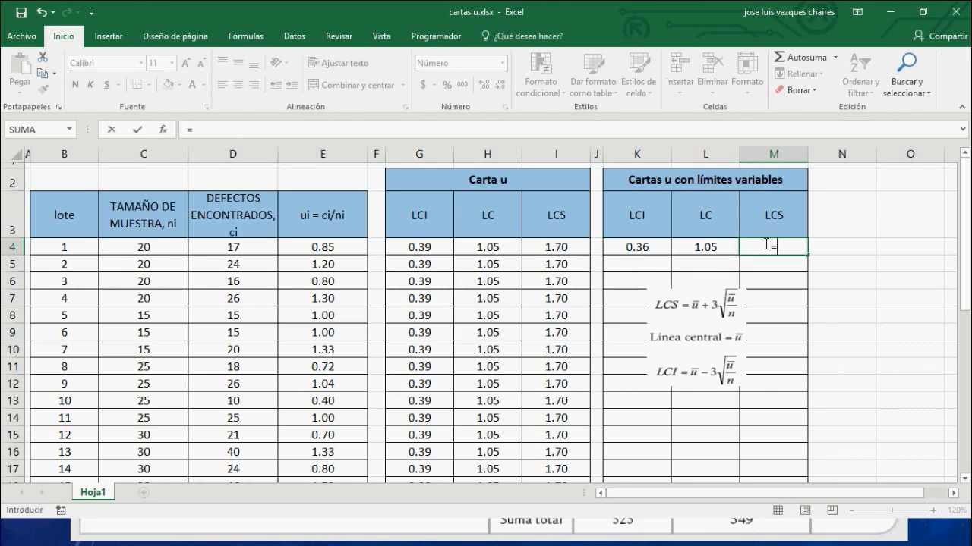
{"action": "left_click", "coordinate": [711, 245]}
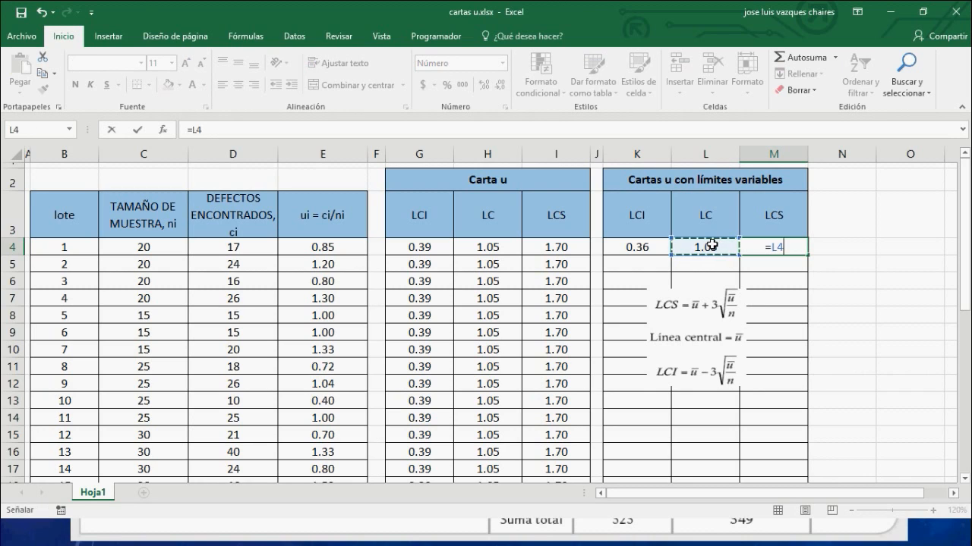
{"action": "type", "text": "+3*RAIZ"}
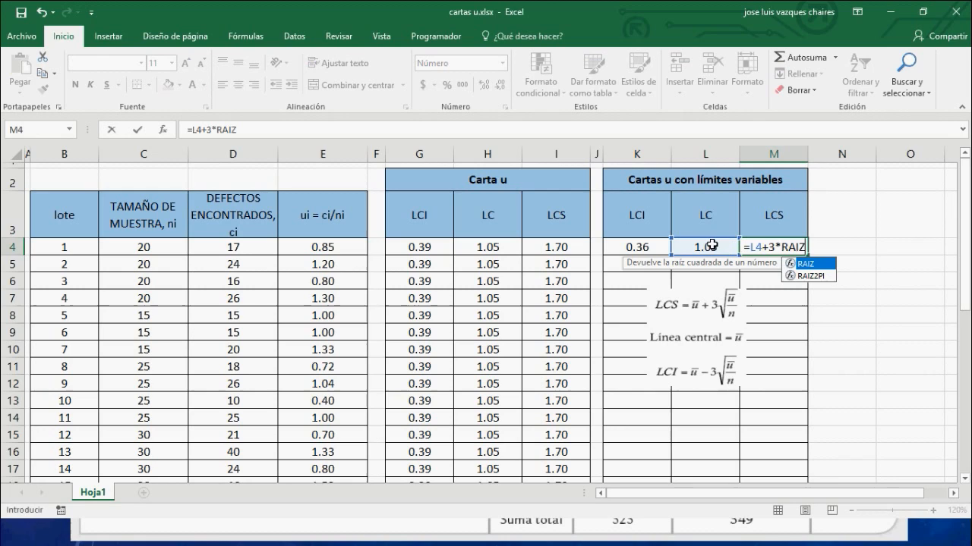
{"action": "double_click", "coordinate": [818, 264]}
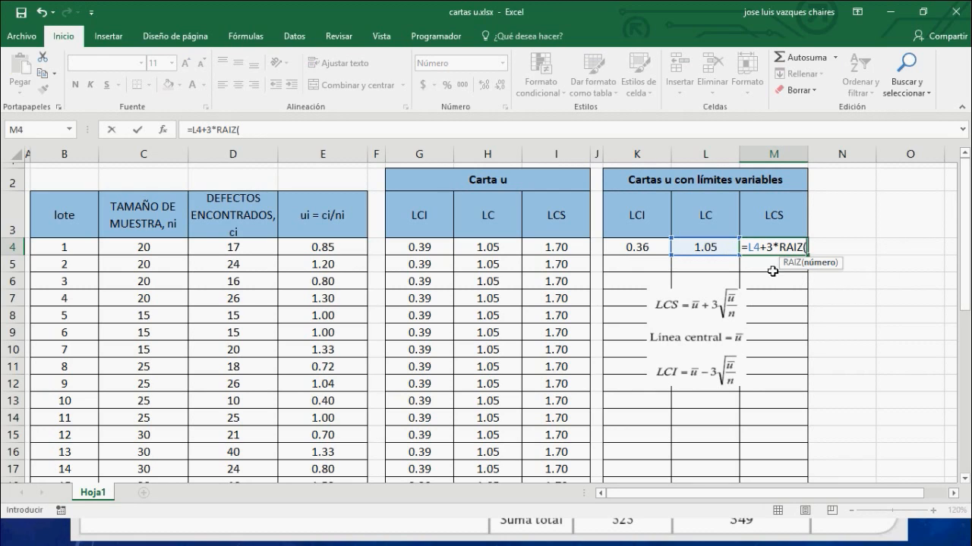
{"action": "left_click", "coordinate": [721, 247]}
{"action": "type", "text": "/"}
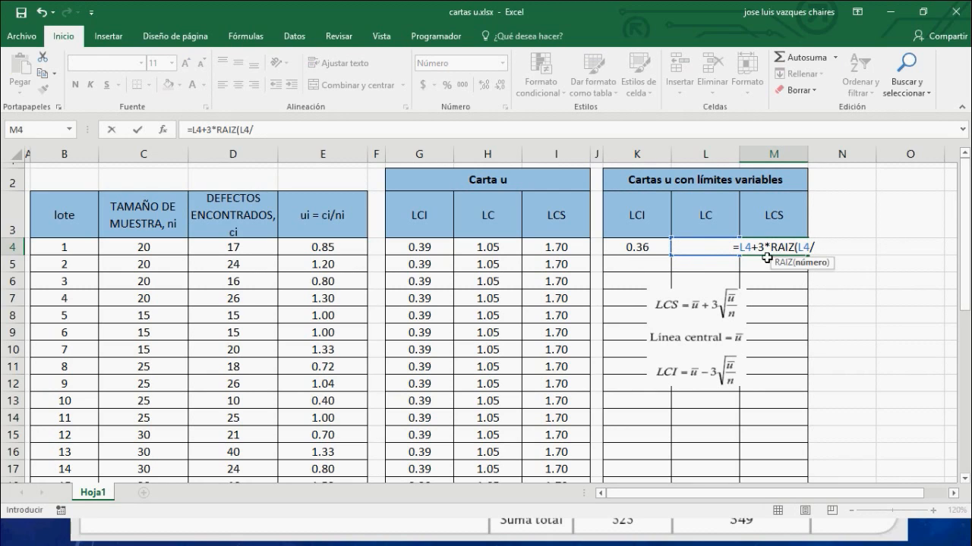
{"action": "left_click", "coordinate": [163, 247]}
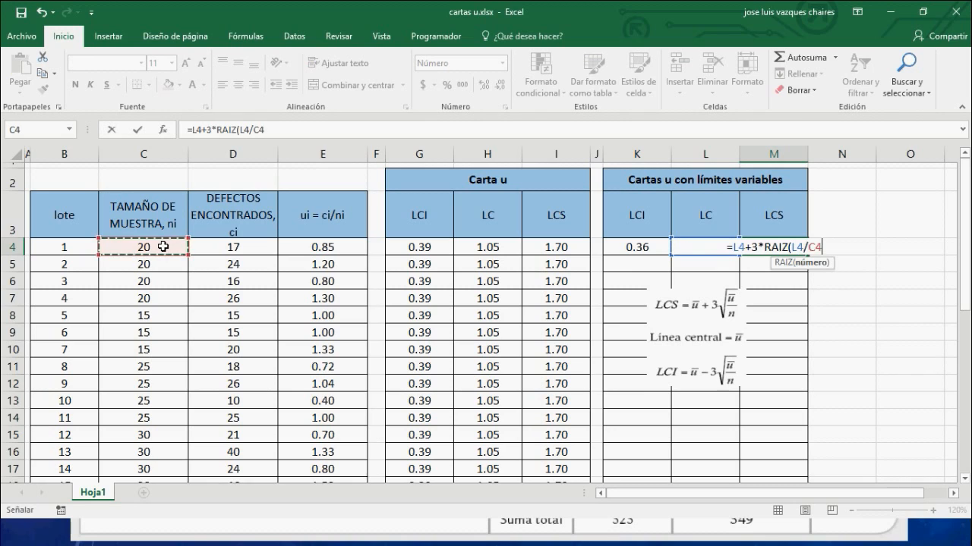
{"action": "type", "text": ")"}
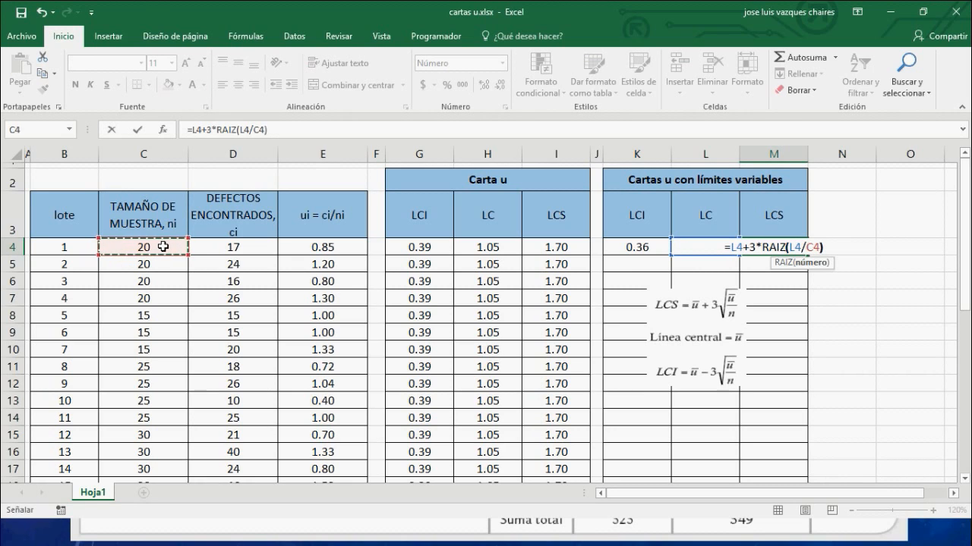
{"action": "key", "text": "Return"}
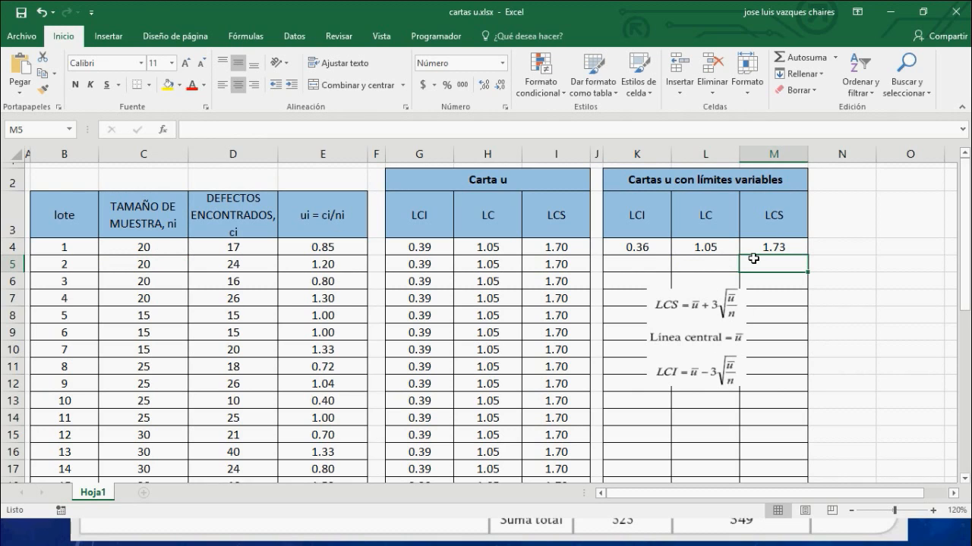
Move the formula image beside the variable-limits table in columns N and O, and fill K4:M4 down through row 27.
{"action": "left_click_drag", "start_coordinate": [705, 336], "coordinate": [846, 226]}
{"action": "left_click", "coordinate": [850, 311]}
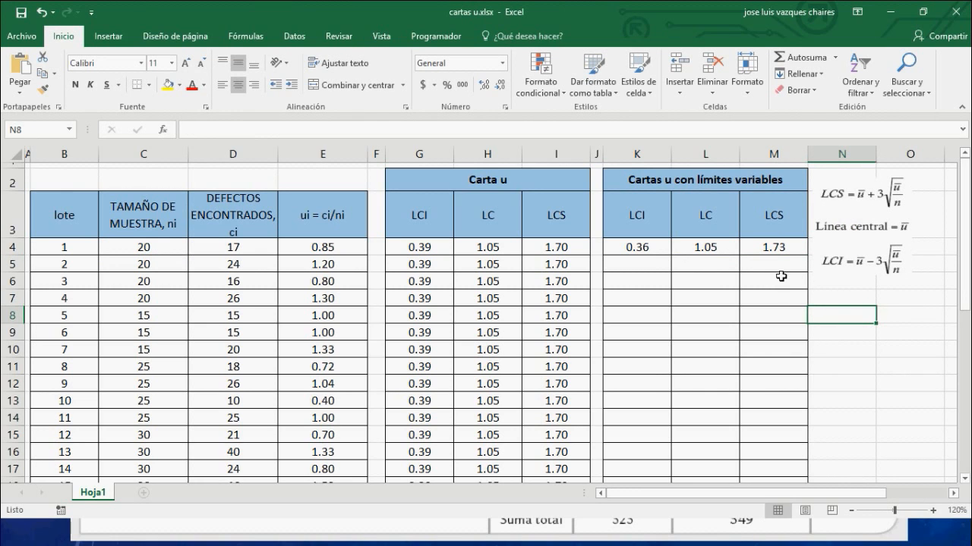
{"action": "left_click_drag", "start_coordinate": [629, 253], "coordinate": [786, 380]}
{"action": "scroll", "coordinate": [815, 374], "scroll_direction": "up", "scroll_amount": 5}
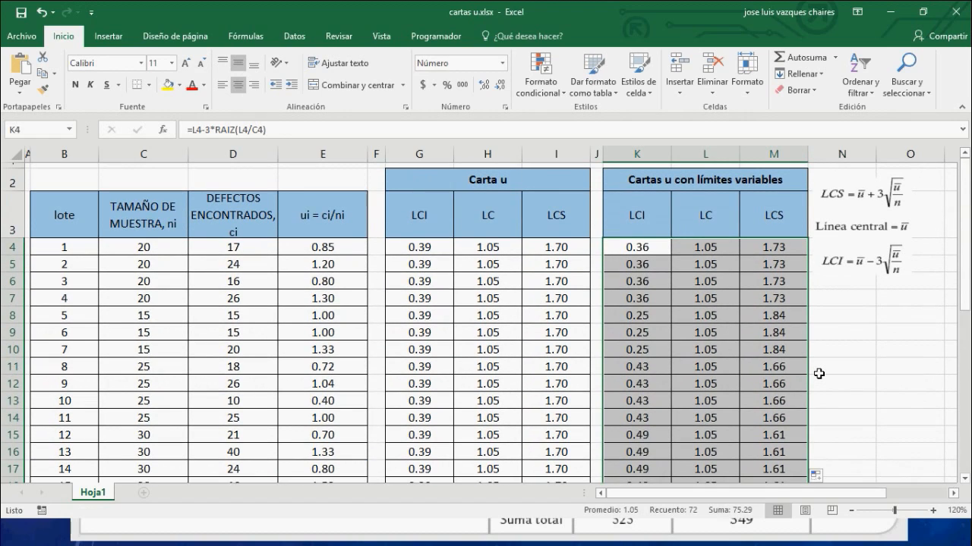
{"action": "scroll", "coordinate": [818, 373], "scroll_direction": "down", "scroll_amount": 1}
{"action": "scroll", "coordinate": [818, 374], "scroll_direction": "up", "scroll_amount": 1}
Insert a basic 2D line chart from the variable limits K3:M27 together with the ui column E3:E27.
{"action": "left_click", "coordinate": [653, 213]}
{"action": "key", "text": "shift+Right"}
{"action": "key", "text": "shift+Right"}
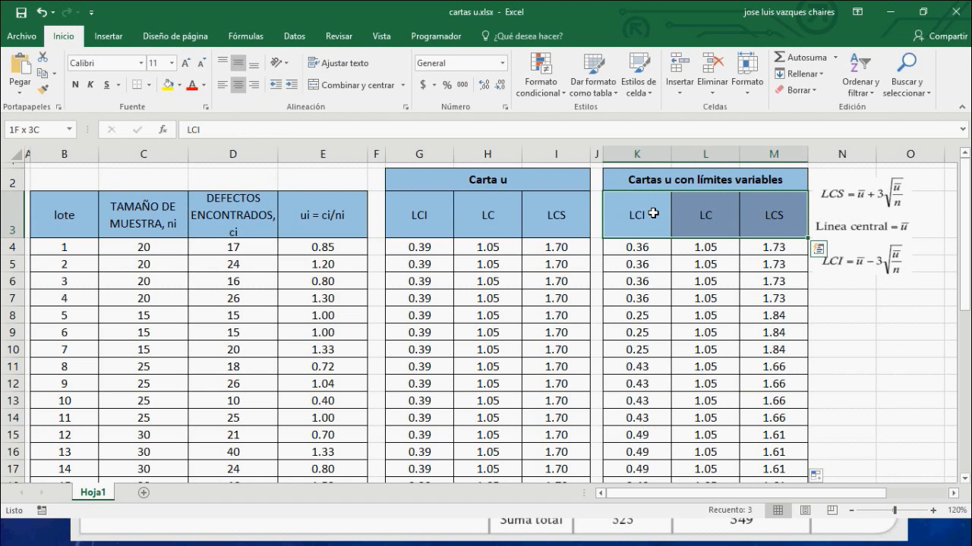
{"action": "key", "text": "ctrl+shift+Down"}
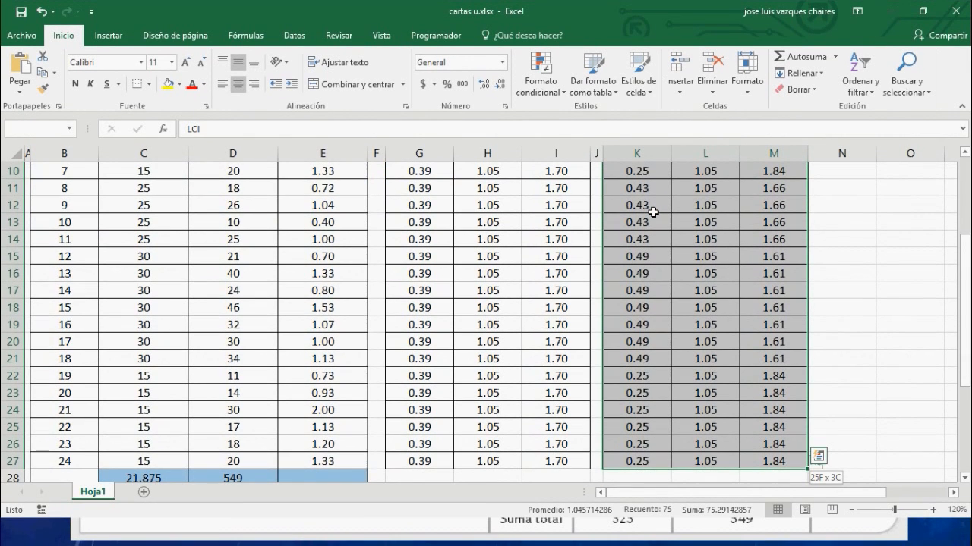
{"action": "scroll", "coordinate": [440, 273], "scroll_direction": "up", "scroll_amount": 3}
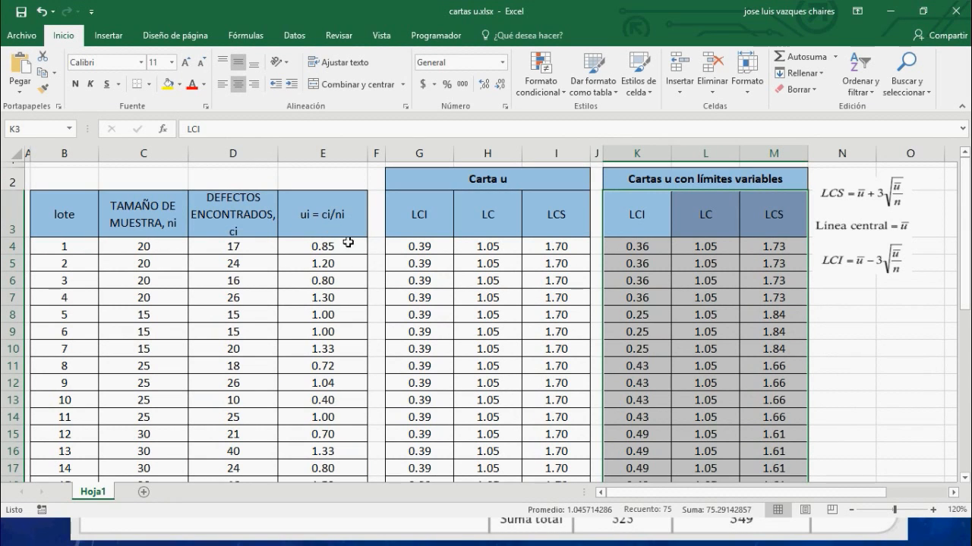
{"action": "left_click_drag", "start_coordinate": [318, 216], "coordinate": [324, 271]}
{"action": "left_click_drag", "start_coordinate": [324, 275], "coordinate": [324, 275]}
{"action": "scroll", "coordinate": [397, 271], "scroll_direction": "up", "scroll_amount": 6}
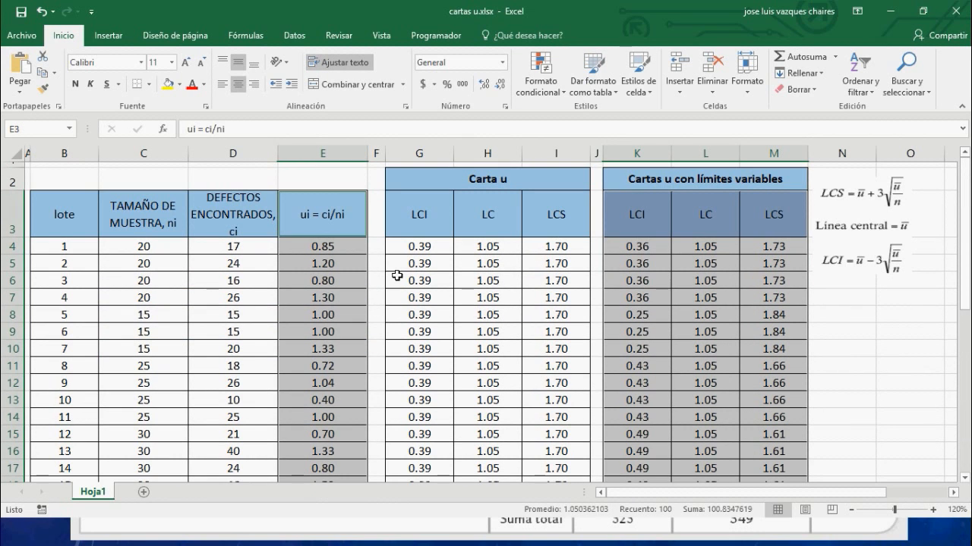
{"action": "left_click", "coordinate": [110, 38]}
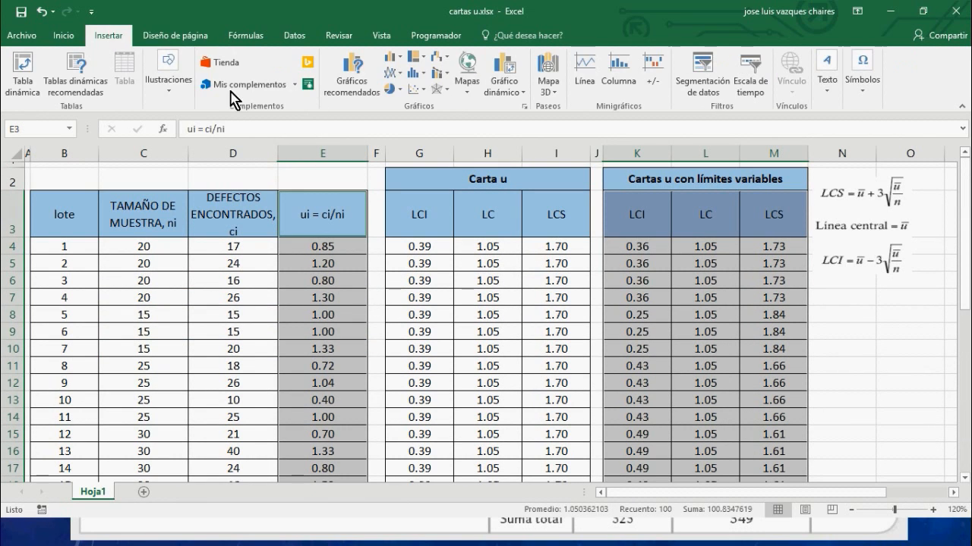
{"action": "left_click", "coordinate": [393, 73]}
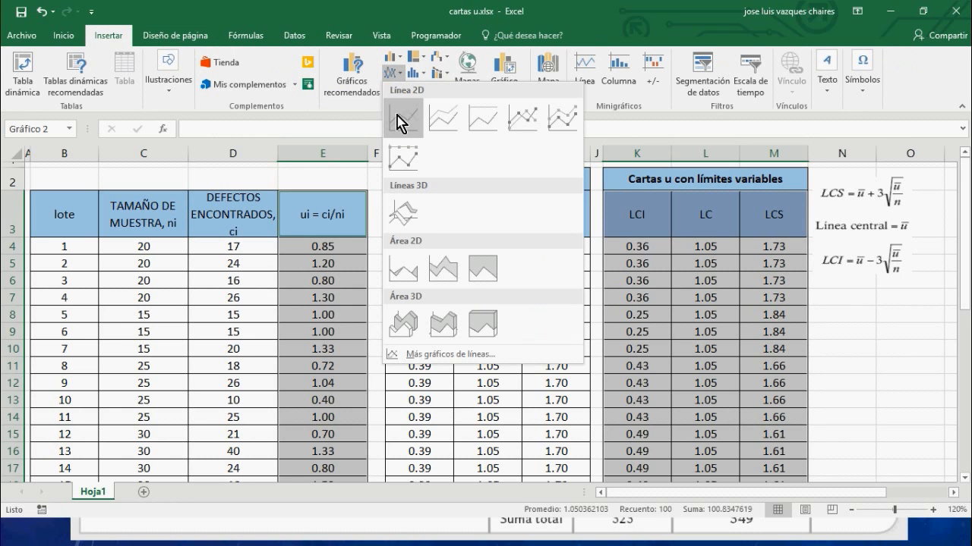
{"action": "left_click", "coordinate": [403, 118]}
Arrange both charts beside the tables from about column N, with the fixed-limits Carta u chart above the variable-limits chart.
{"action": "left_click_drag", "start_coordinate": [523, 241], "coordinate": [812, 264]}
{"action": "scroll", "coordinate": [826, 263], "scroll_direction": "down", "scroll_amount": 3, "text": "ctrl"}
{"action": "left_click_drag", "start_coordinate": [607, 238], "coordinate": [791, 309]}
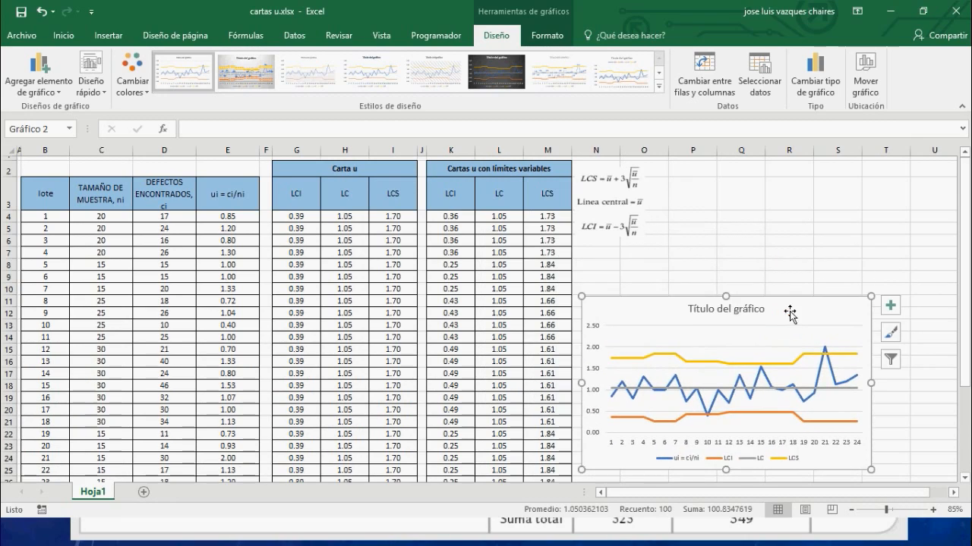
{"action": "scroll", "coordinate": [786, 304], "scroll_direction": "down", "scroll_amount": 3, "text": "ctrl"}
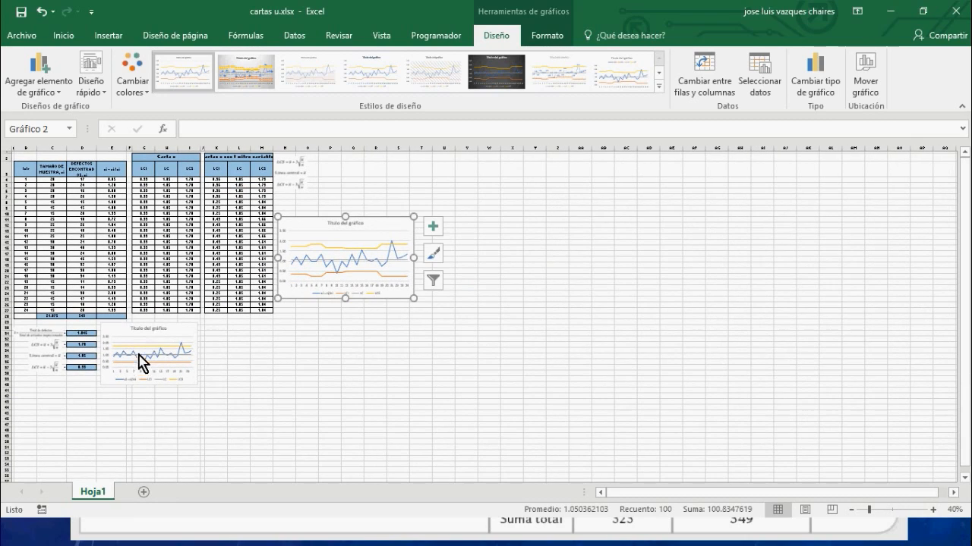
{"action": "left_click", "coordinate": [180, 332]}
{"action": "left_click_drag", "start_coordinate": [375, 225], "coordinate": [382, 262]}
{"action": "left_click", "coordinate": [191, 327]}
{"action": "left_click_drag", "start_coordinate": [191, 326], "coordinate": [434, 165]}
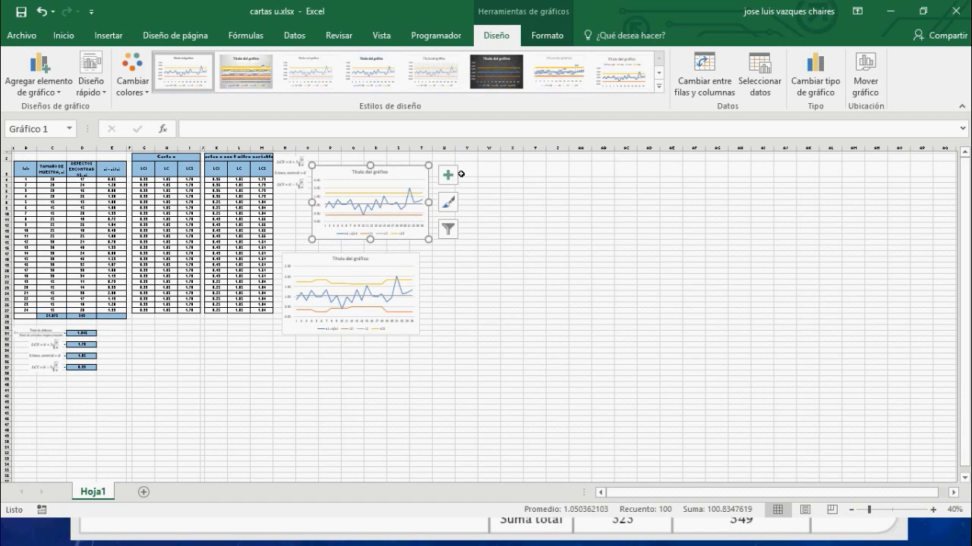
{"action": "left_click", "coordinate": [448, 202]}
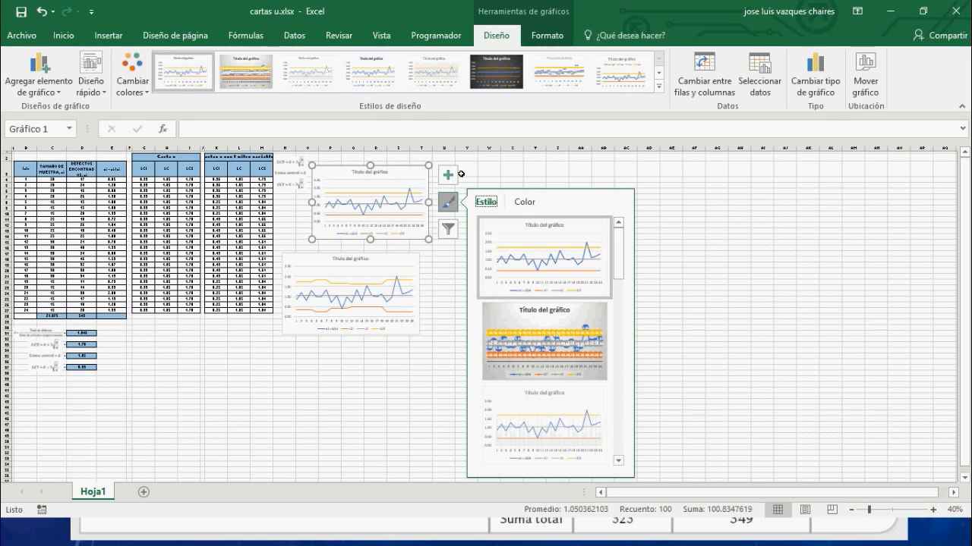
{"action": "left_click", "coordinate": [449, 267]}
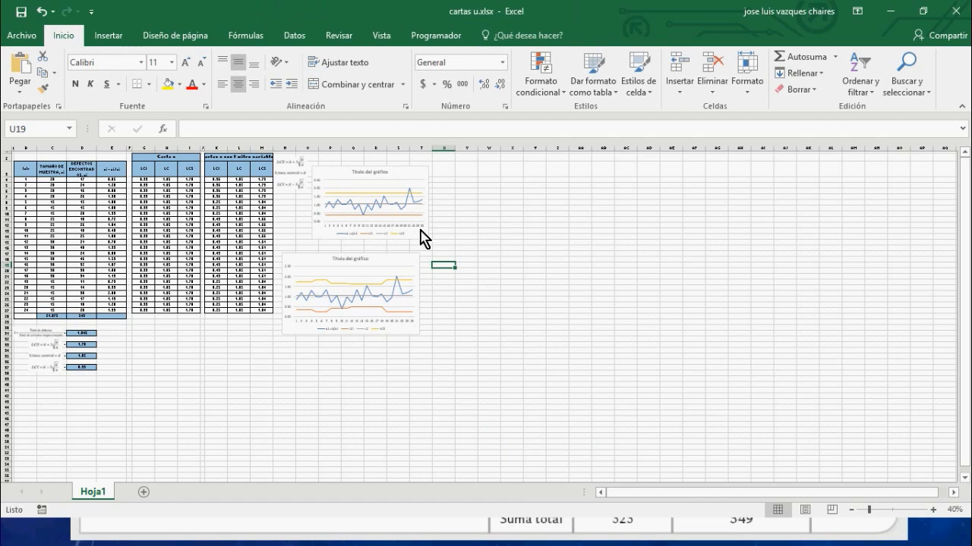
Compare the fixed-limits and variable-limits charts, examining how ui behaves against LCI, LC and LCS in each.
{"action": "scroll", "coordinate": [412, 233], "scroll_direction": "up", "scroll_amount": 3}
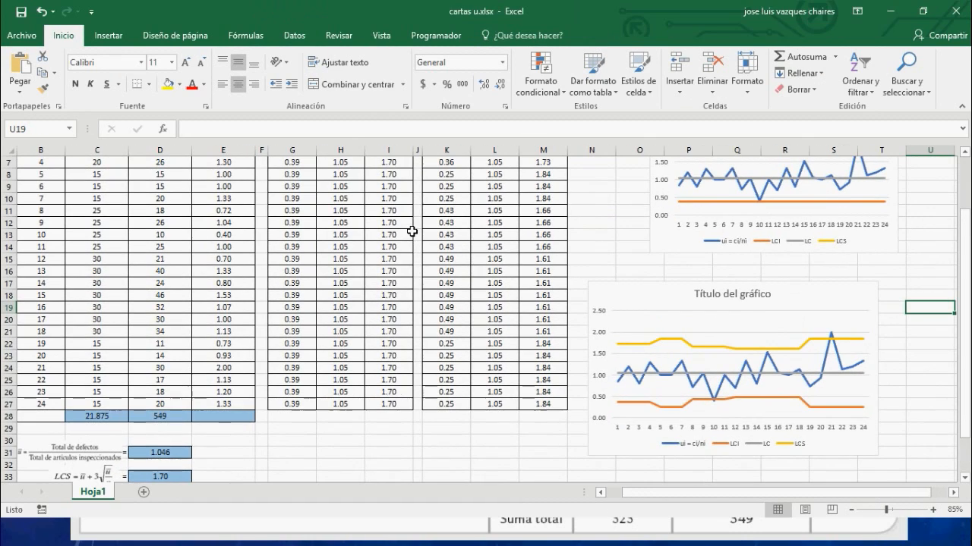
{"action": "scroll", "coordinate": [871, 284], "scroll_direction": "up", "scroll_amount": 2}
{"action": "scroll", "coordinate": [835, 287], "scroll_direction": "down", "scroll_amount": 2}
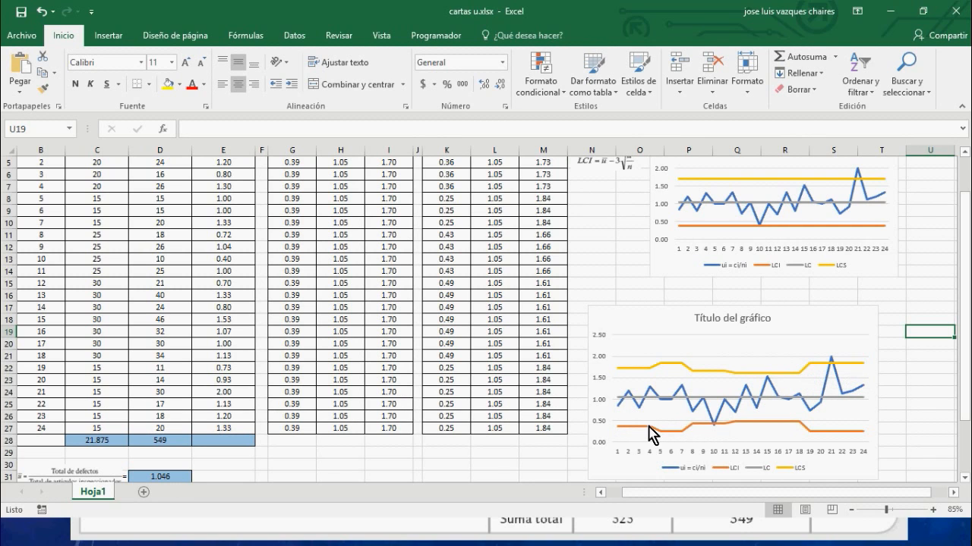
{"action": "mouse_move", "coordinate": [675, 432]}
{"action": "mouse_move", "coordinate": [762, 227]}
{"action": "mouse_move", "coordinate": [717, 433]}
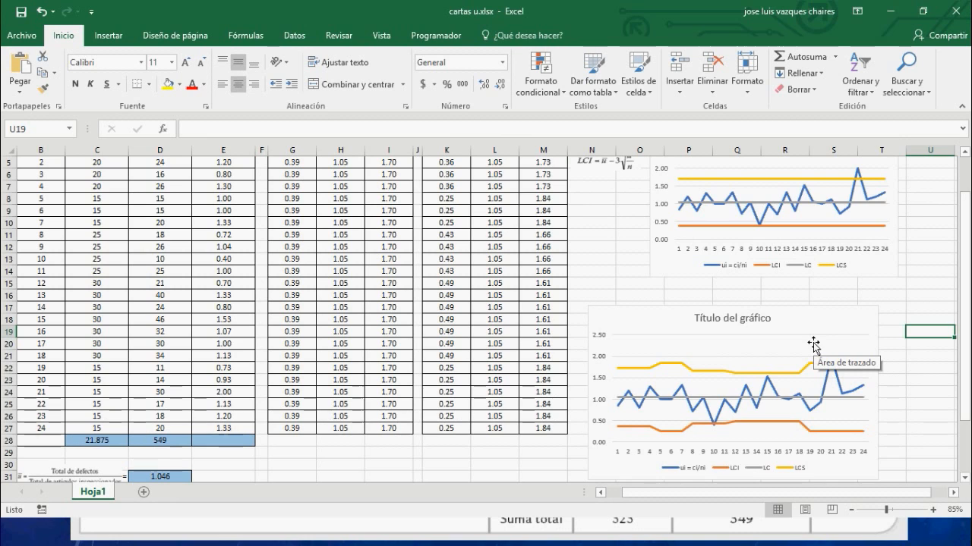
{"action": "scroll", "coordinate": [813, 345], "scroll_direction": "down", "scroll_amount": 3}
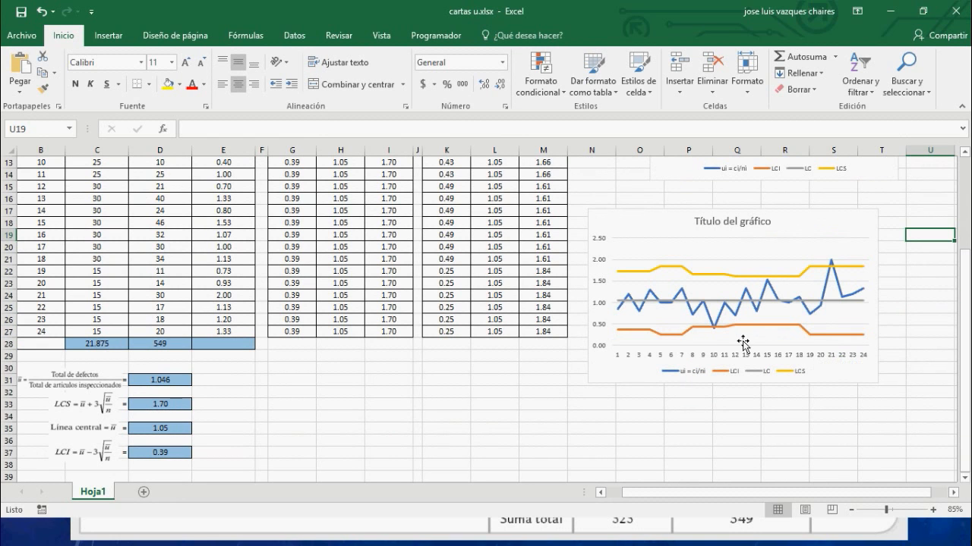
{"action": "scroll", "coordinate": [742, 344], "scroll_direction": "up", "scroll_amount": 3}
{"action": "scroll", "coordinate": [783, 355], "scroll_direction": "down", "scroll_amount": 1}
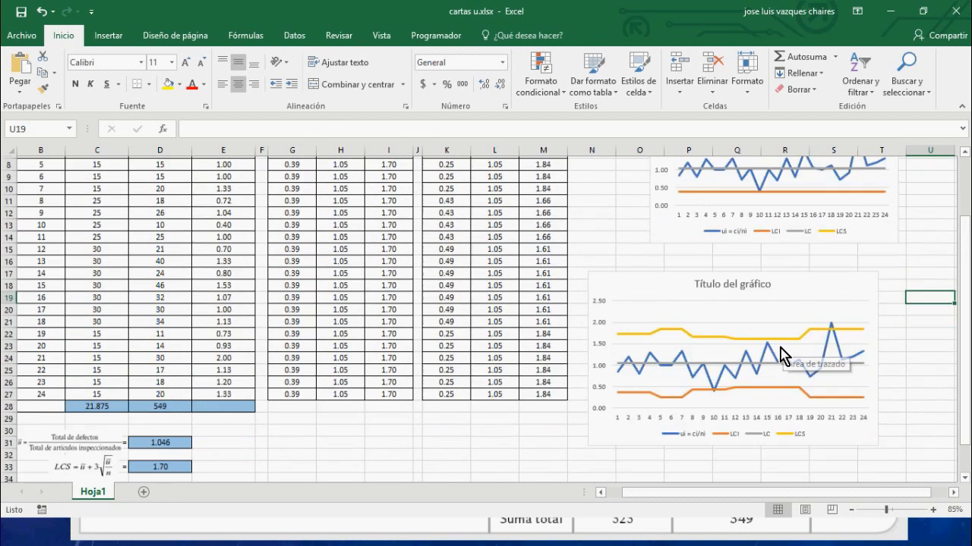
{"action": "scroll", "coordinate": [783, 355], "scroll_direction": "down", "scroll_amount": 1}
{"action": "scroll", "coordinate": [236, 348], "scroll_direction": "up", "scroll_amount": 3}
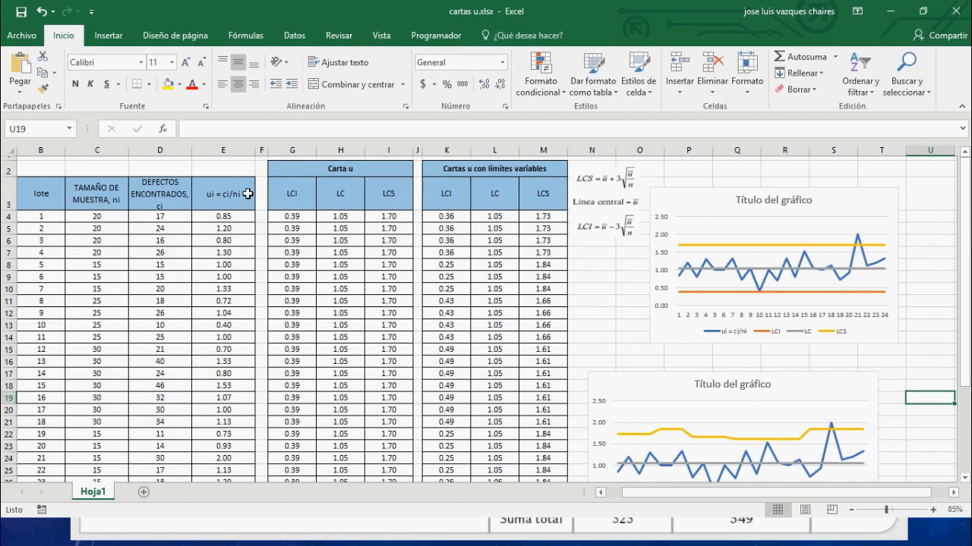
Copy the defects found for all 24 lots, D4:D27.
{"action": "left_click_drag", "start_coordinate": [228, 216], "coordinate": [227, 262]}
{"action": "left_click_drag", "start_coordinate": [161, 216], "coordinate": [168, 439]}
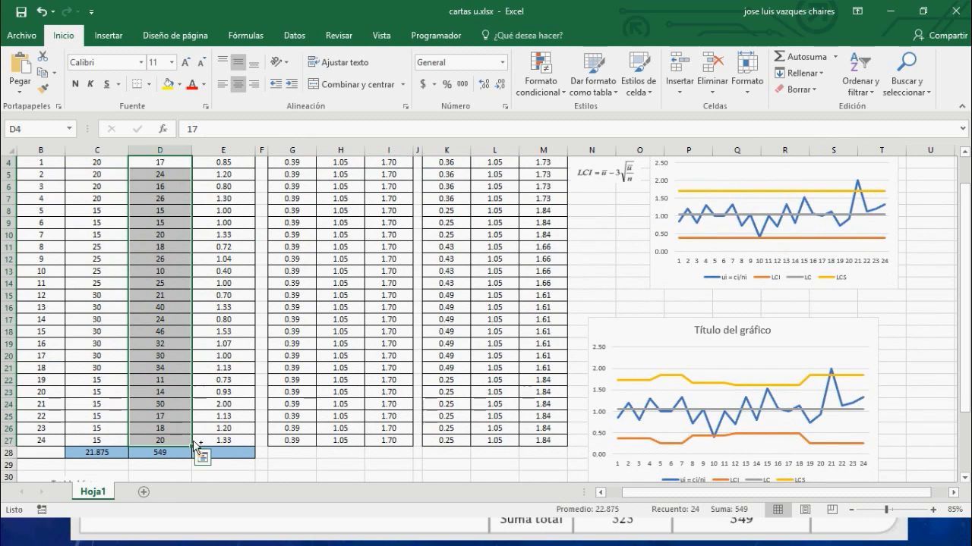
{"action": "key", "text": "ctrl+c"}
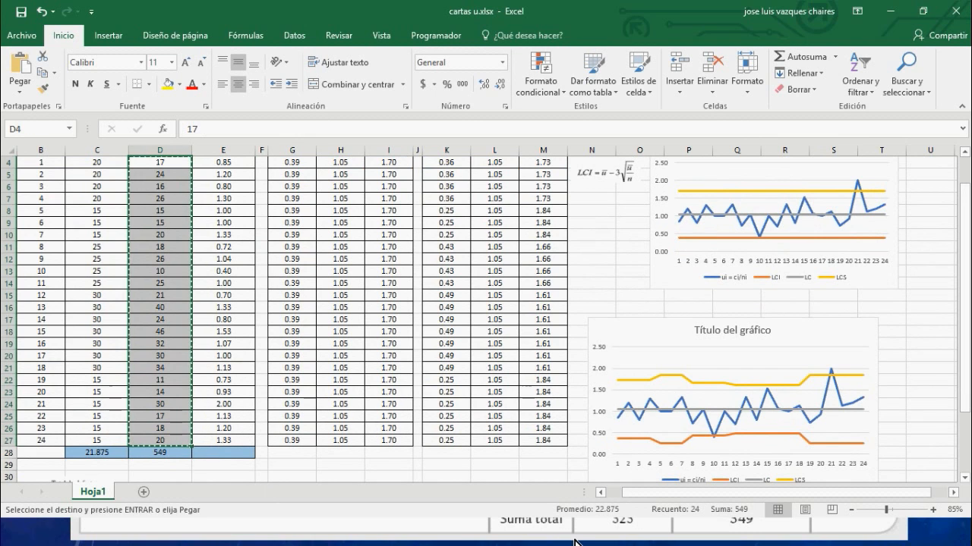
Switch to Minitab and create a new Minitab worksheet in the current project.
{"action": "key", "text": "alt+Tab"}
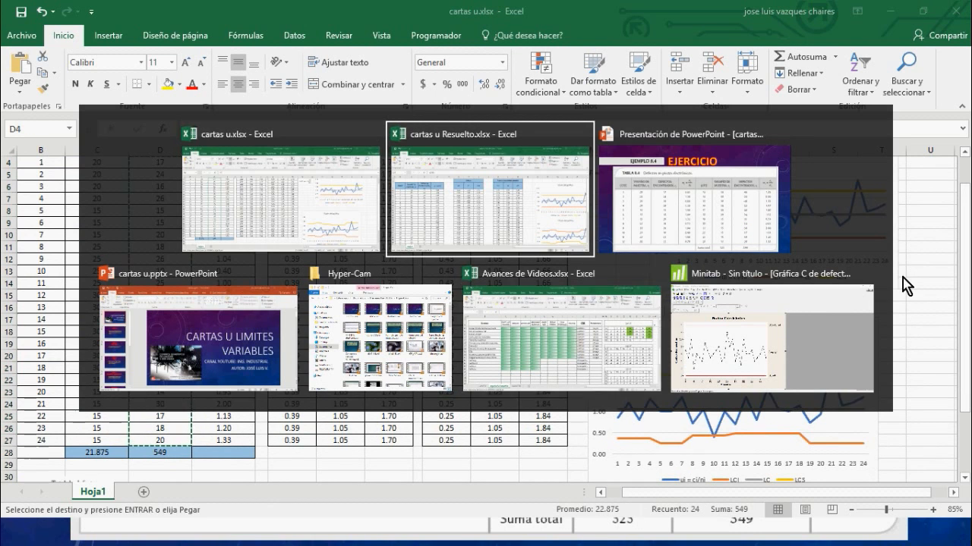
{"action": "left_click", "coordinate": [737, 321]}
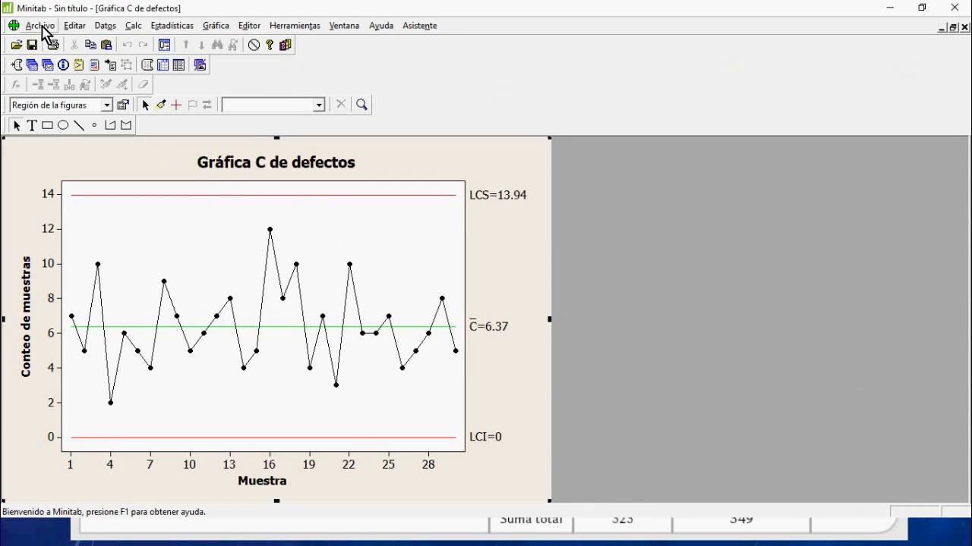
{"action": "left_click", "coordinate": [41, 28]}
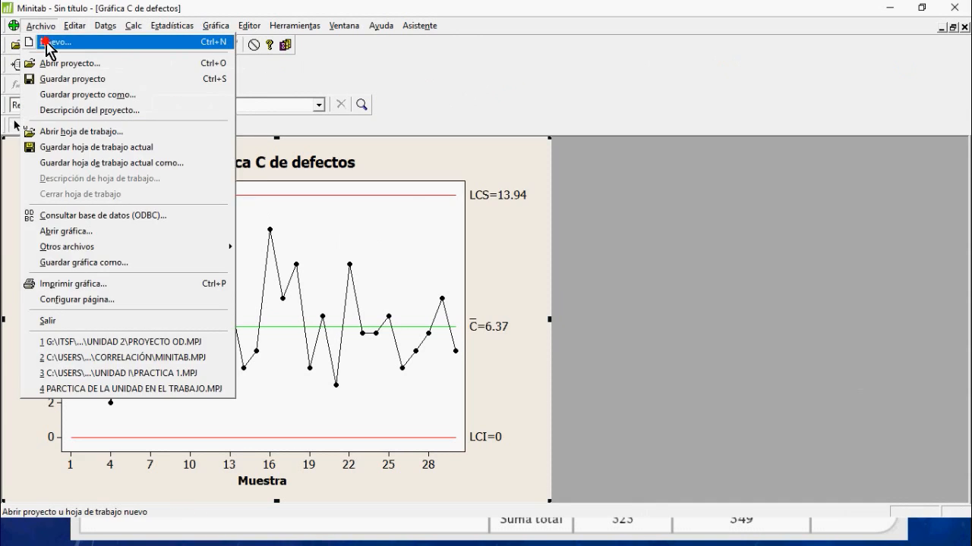
{"action": "left_click", "coordinate": [48, 44]}
{"action": "left_click", "coordinate": [423, 319]}
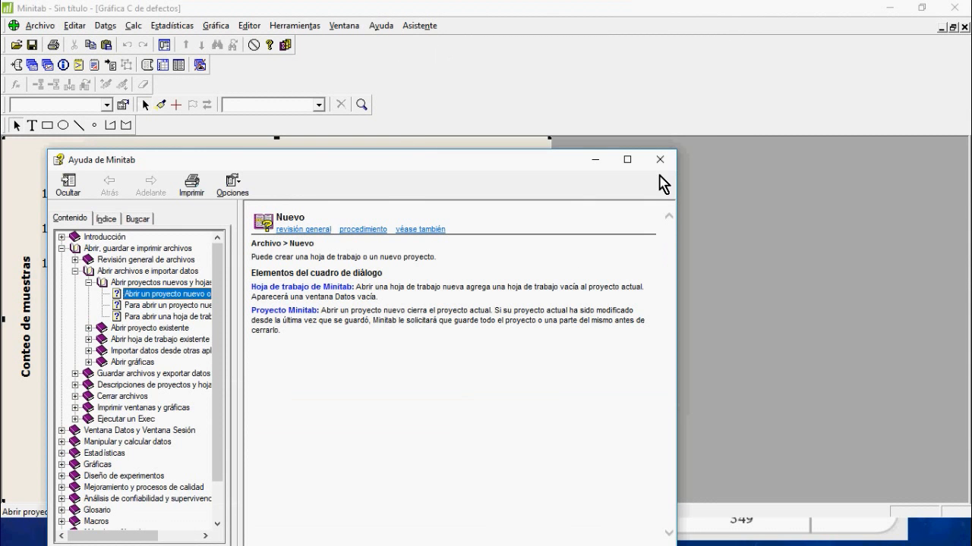
{"action": "left_click", "coordinate": [653, 158]}
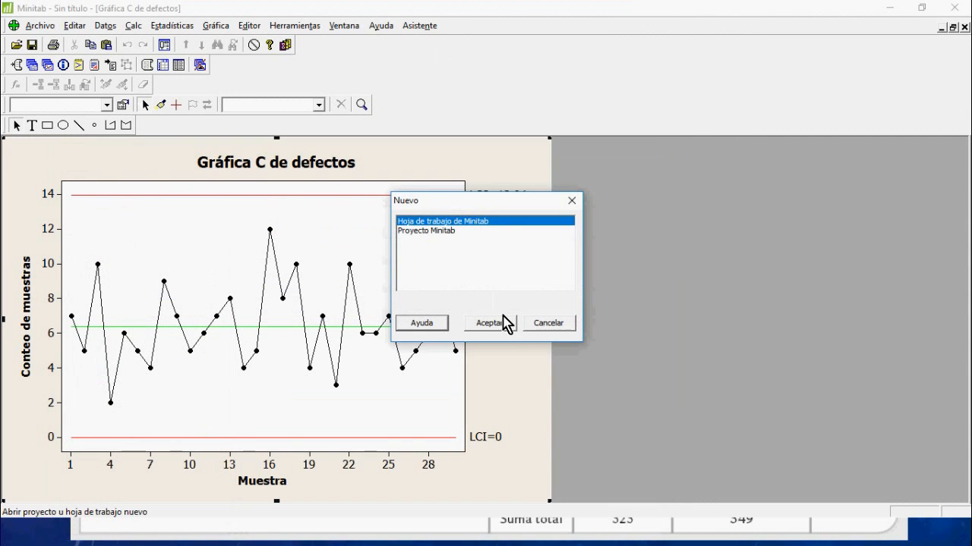
{"action": "left_click", "coordinate": [505, 323]}
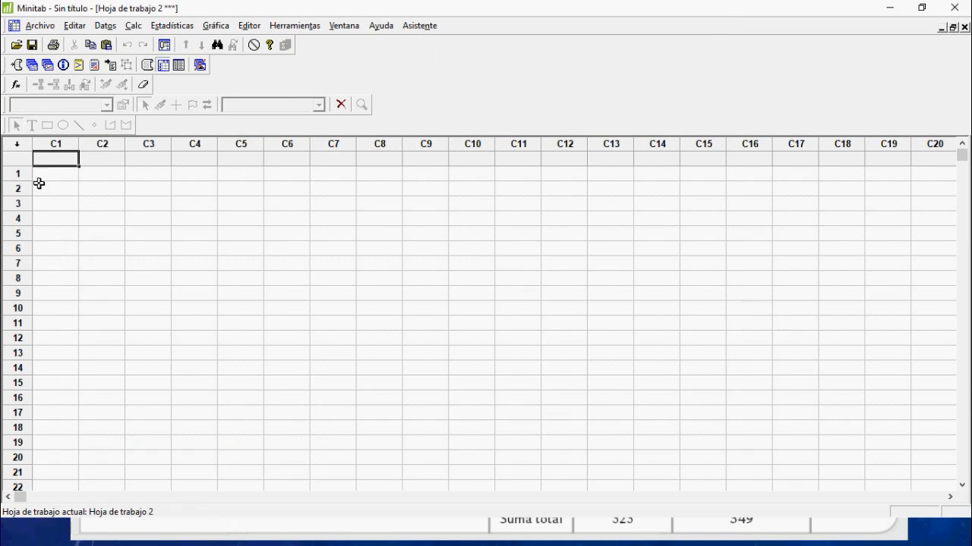
Paste the copied defect counts into column C1 from row 1 and name the column defectos.
{"action": "left_click", "coordinate": [59, 173]}
{"action": "key", "text": "ctrl+v"}
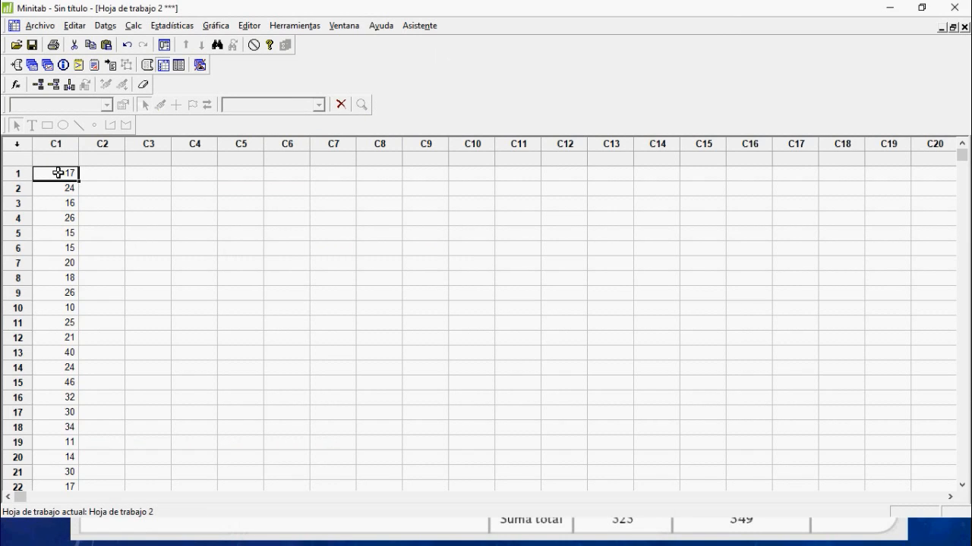
{"action": "left_click", "coordinate": [71, 156]}
{"action": "type", "text": "defectos"}
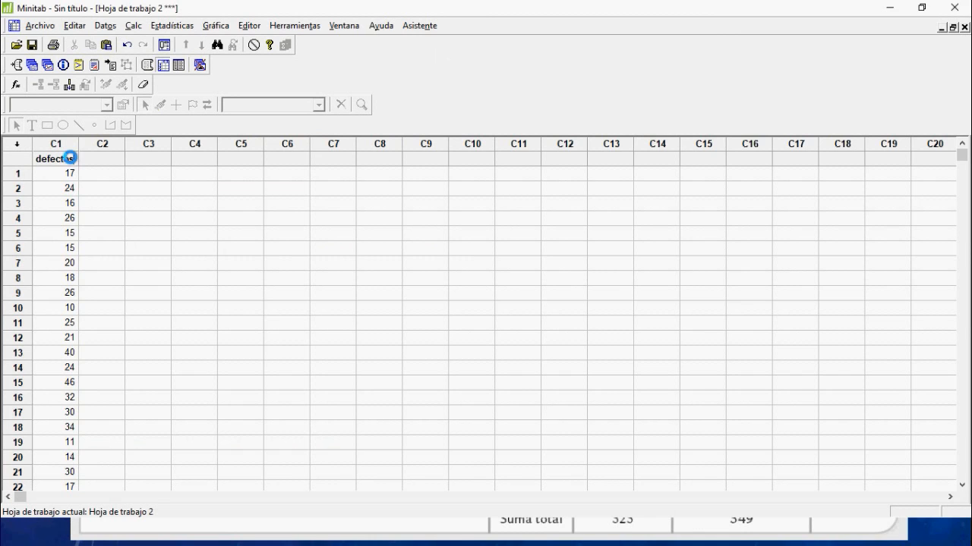
{"action": "key", "text": "Return"}
{"action": "left_click", "coordinate": [175, 27]}
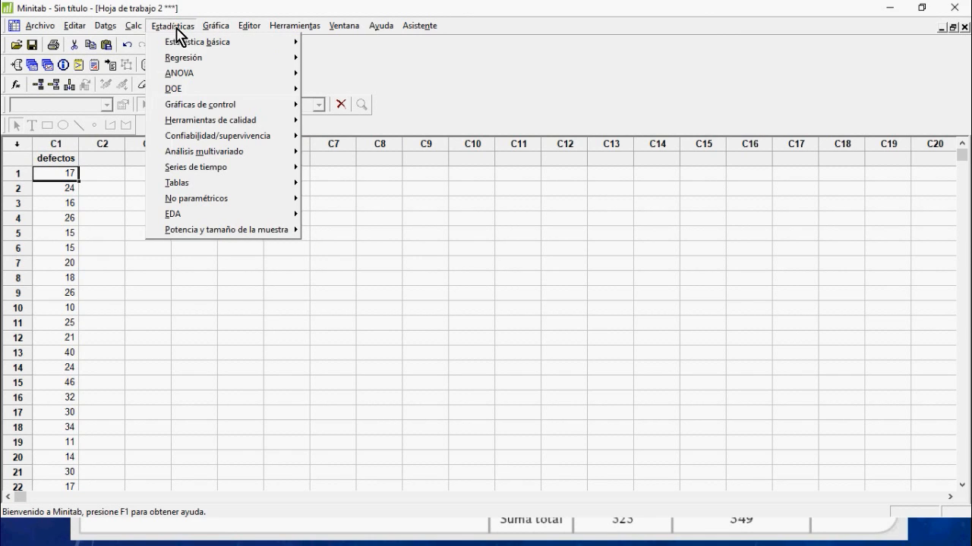
{"action": "mouse_move", "coordinate": [211, 108]}
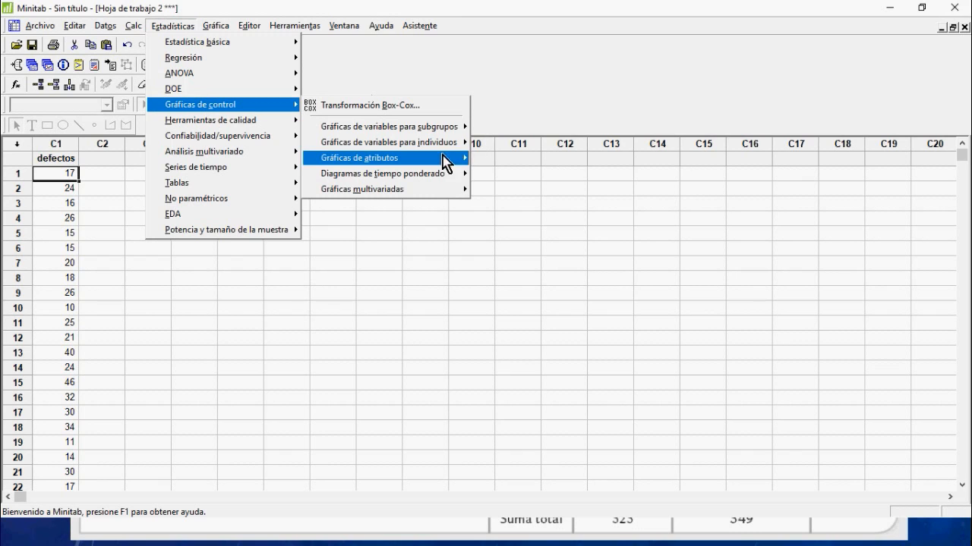
{"action": "mouse_move", "coordinate": [384, 164]}
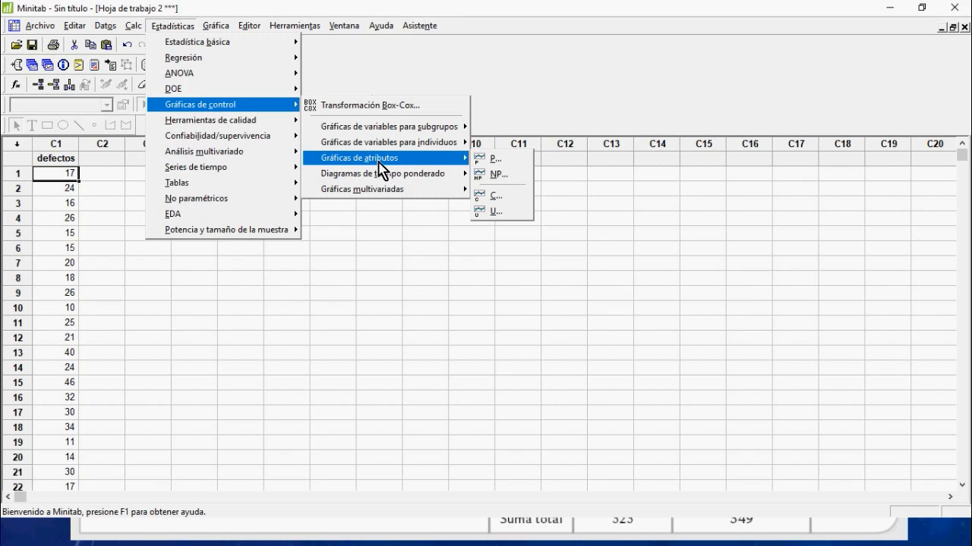
{"action": "left_click", "coordinate": [504, 213]}
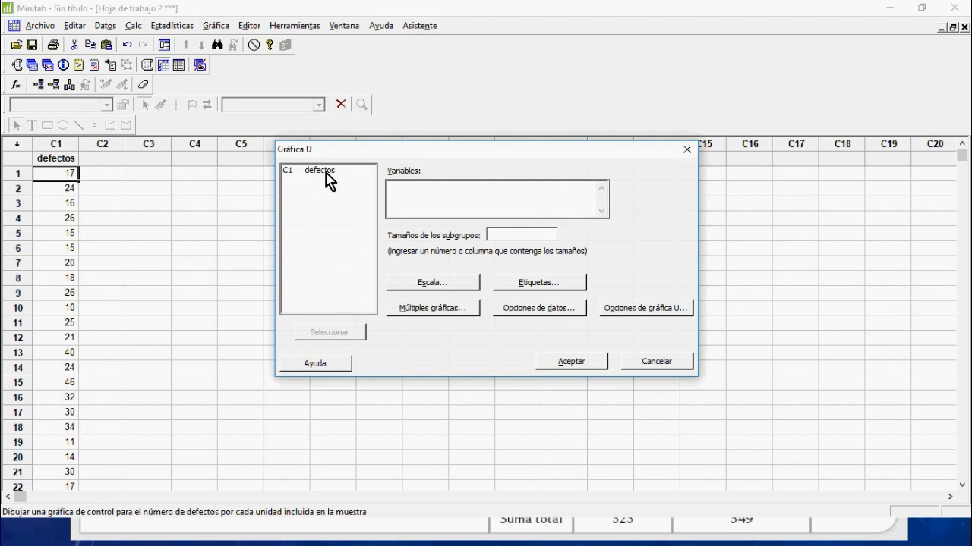
{"action": "double_click", "coordinate": [326, 172]}
{"action": "left_click", "coordinate": [655, 363]}
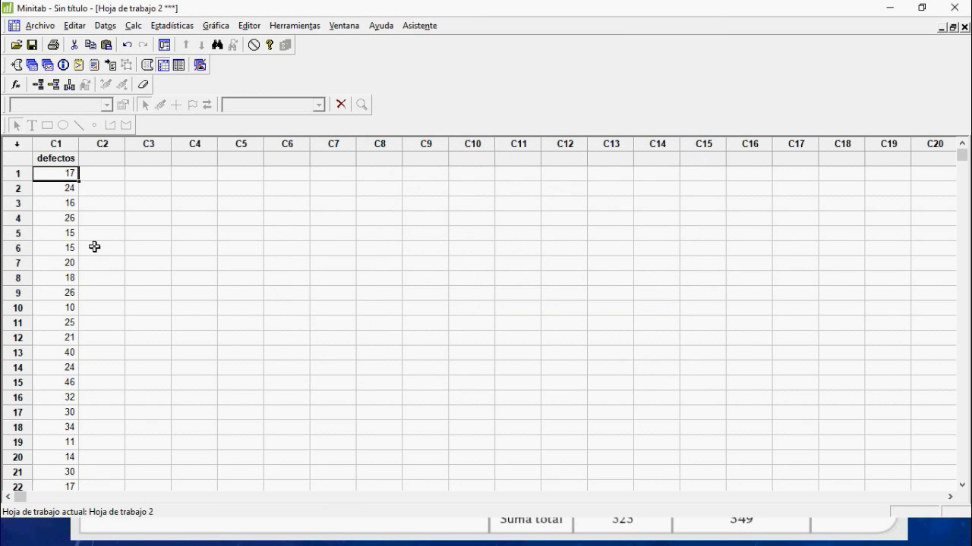
Switch to the cartas u.xlsx workbook in Excel and copy the sample sizes of all 24 lots, C4:C27.
{"action": "key", "text": "alt+Tab"}
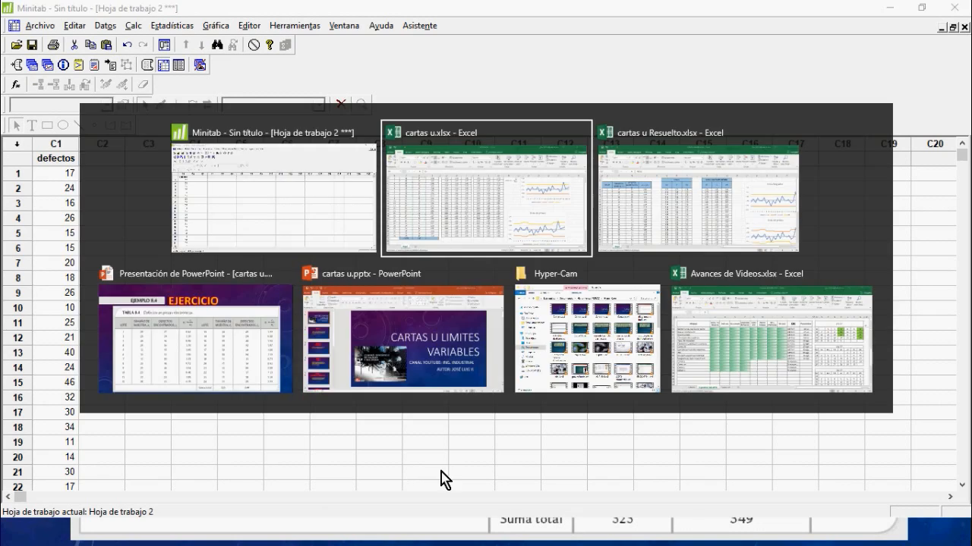
{"action": "scroll", "coordinate": [194, 333], "scroll_direction": "up", "scroll_amount": 1}
{"action": "left_click_drag", "start_coordinate": [97, 216], "coordinate": [107, 441]}
{"action": "key", "text": "ctrl+c"}
Back in Minitab, paste the sample sizes into column C2 from row 1 and name the column tamaños de subgrupos.
{"action": "key", "text": "alt+Tab"}
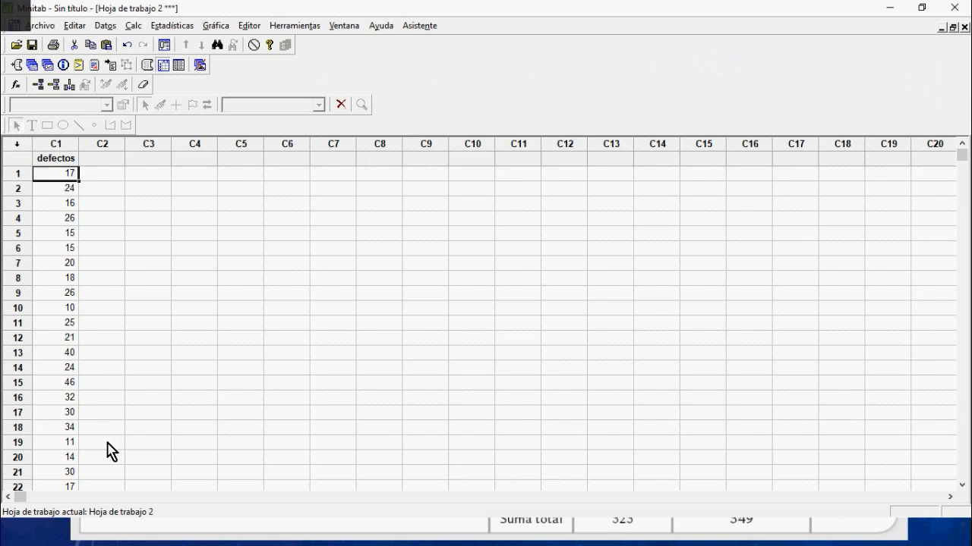
{"action": "left_click", "coordinate": [101, 173]}
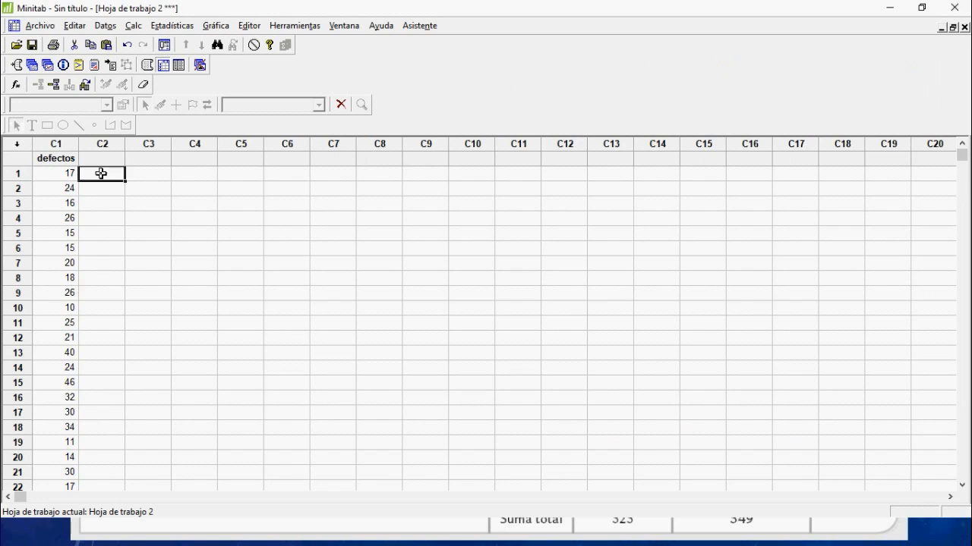
{"action": "key", "text": "ctrl+v"}
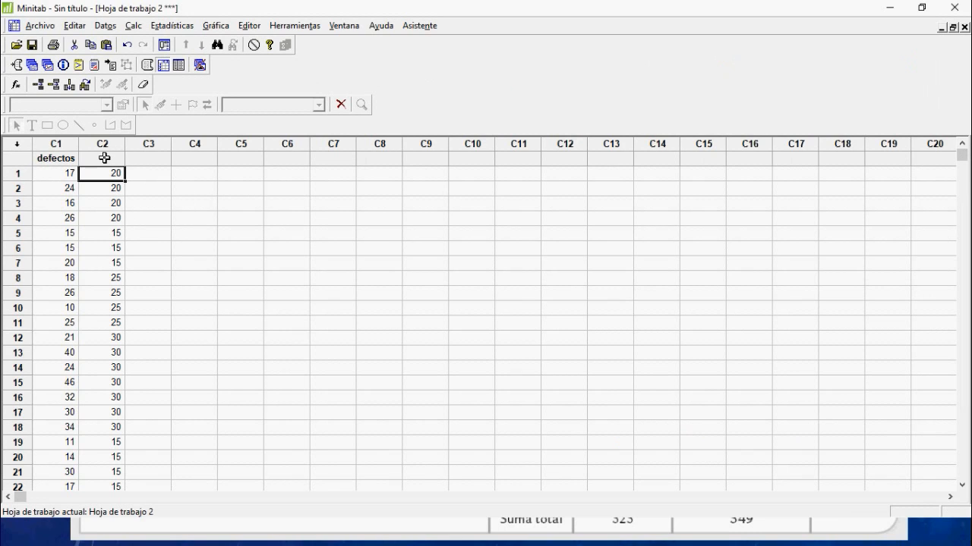
{"action": "left_click", "coordinate": [104, 158]}
{"action": "type", "text": "lo"}
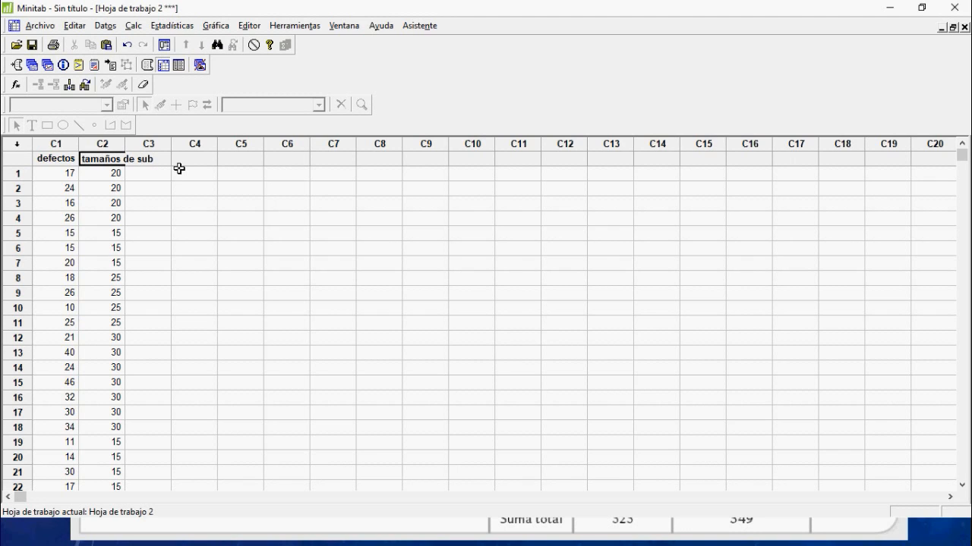
{"action": "type", "text": "upos"}
{"action": "key", "text": "Return"}
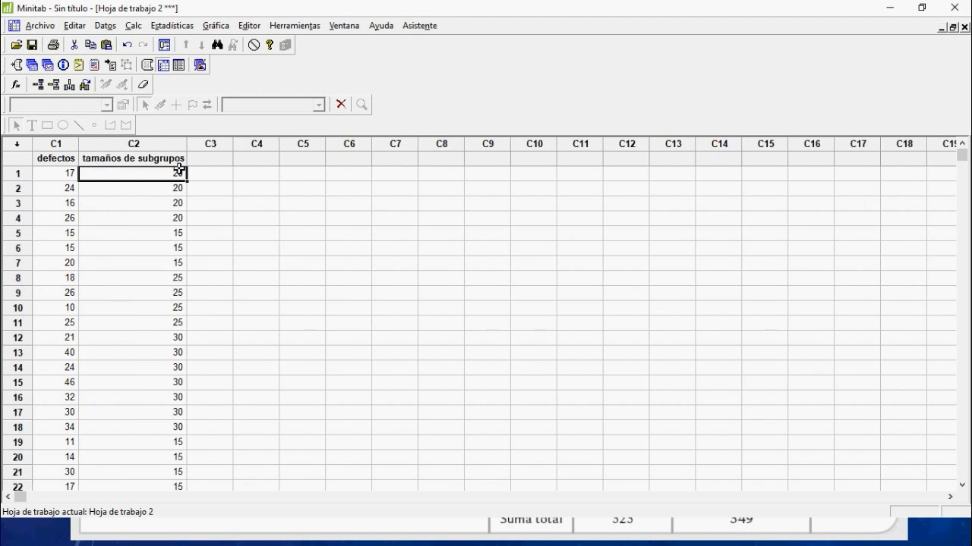
Create a U attributes control chart with defectos as the variable and tamaños de subgrupos as the subgroup sizes.
{"action": "left_click", "coordinate": [167, 27]}
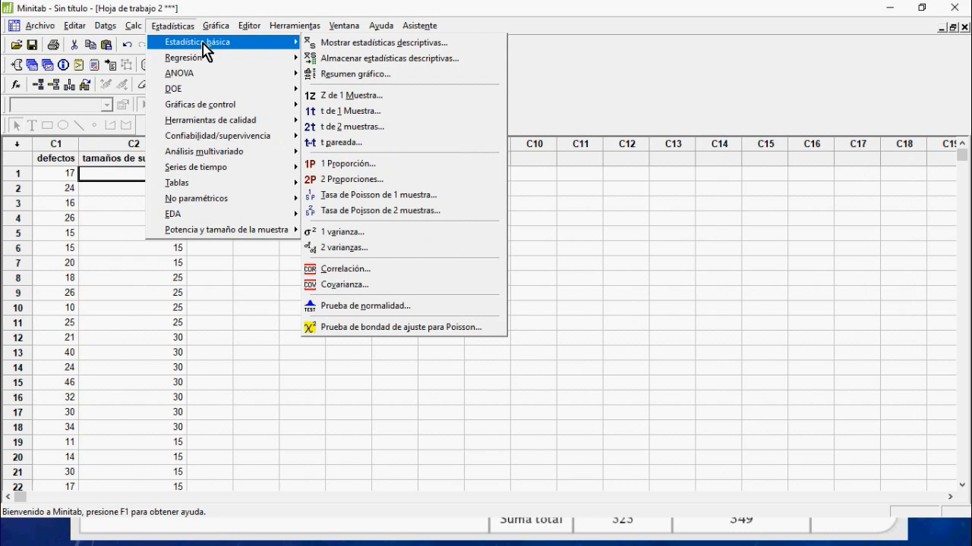
{"action": "mouse_move", "coordinate": [204, 114]}
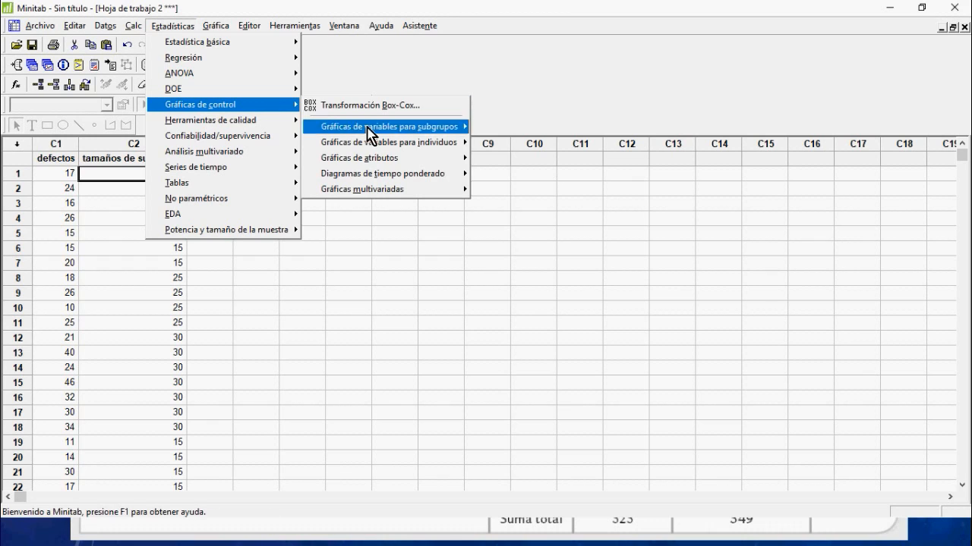
{"action": "mouse_move", "coordinate": [372, 161]}
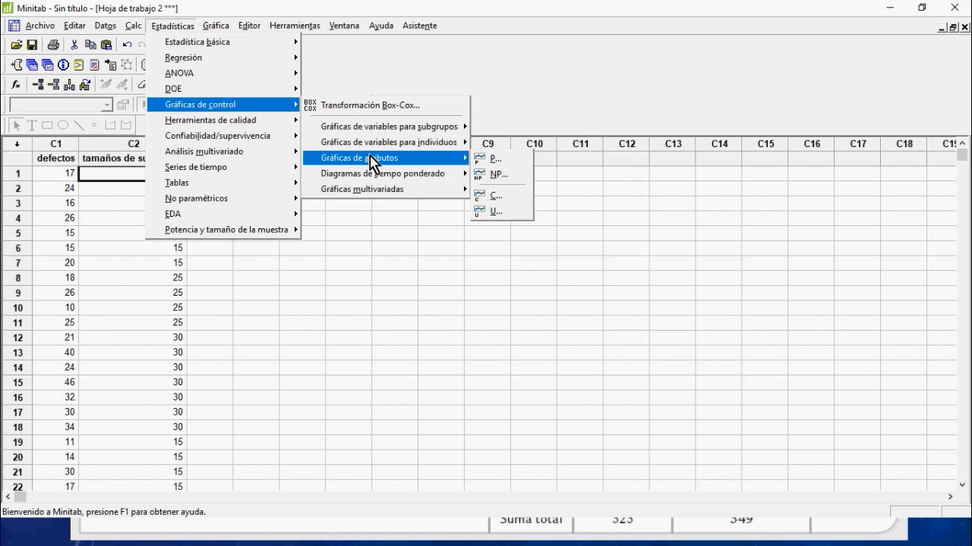
{"action": "left_click", "coordinate": [509, 211]}
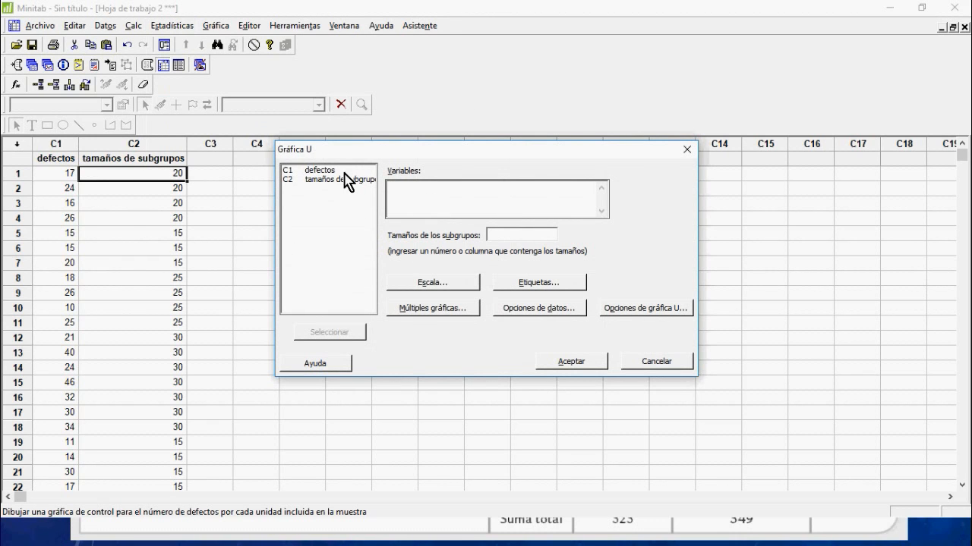
{"action": "double_click", "coordinate": [332, 172]}
{"action": "left_click", "coordinate": [510, 234]}
{"action": "double_click", "coordinate": [322, 180]}
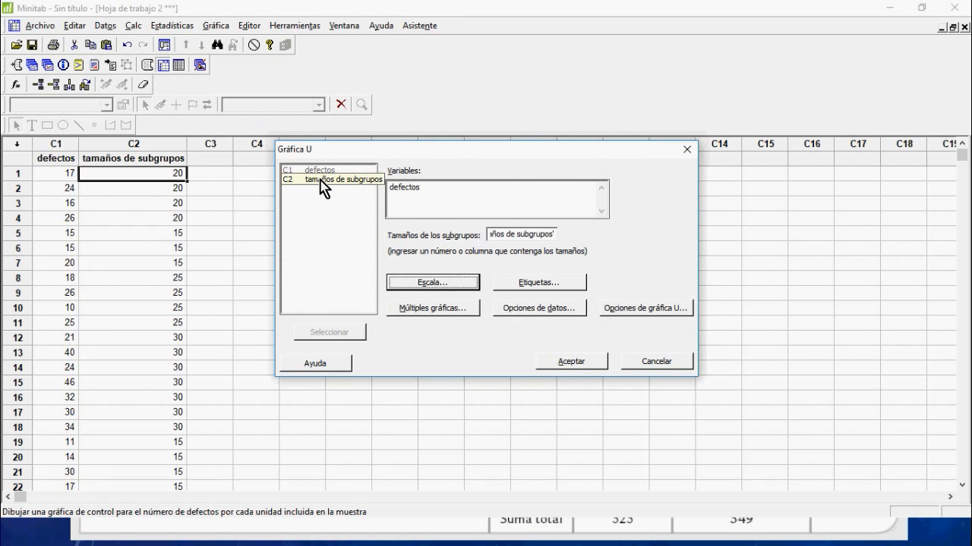
{"action": "left_click", "coordinate": [575, 364]}
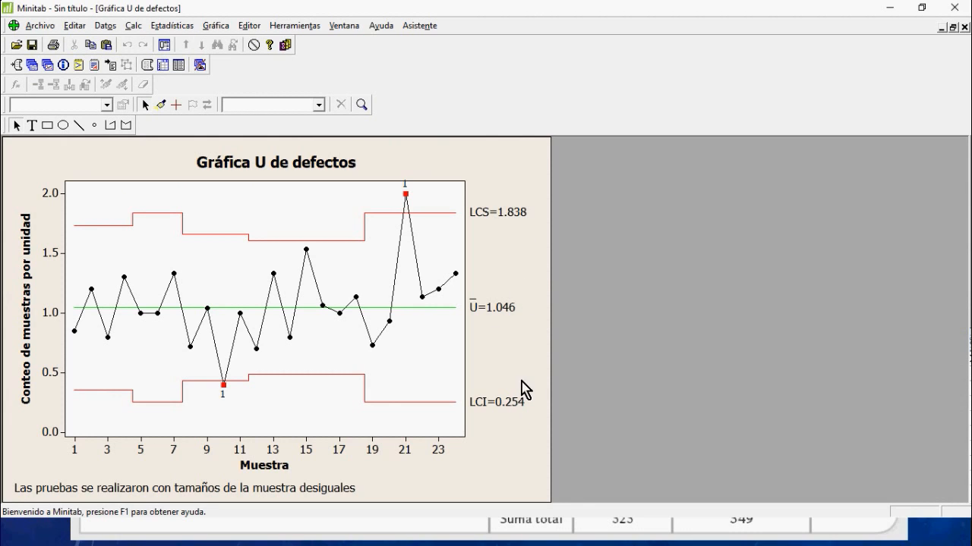
Copy the whole Gráfica U de defectos graph.
{"action": "left_click", "coordinate": [516, 280]}
{"action": "right_click", "coordinate": [511, 267]}
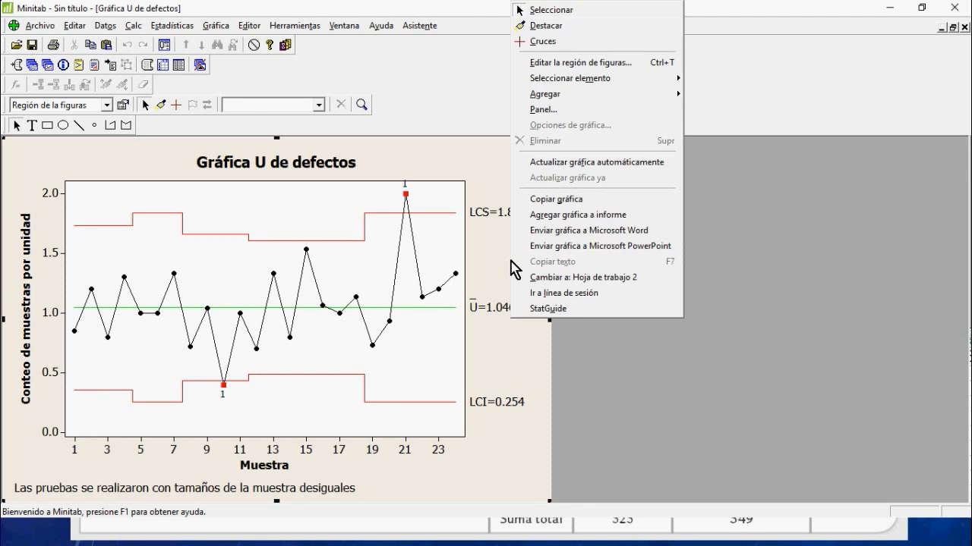
{"action": "left_click", "coordinate": [560, 200]}
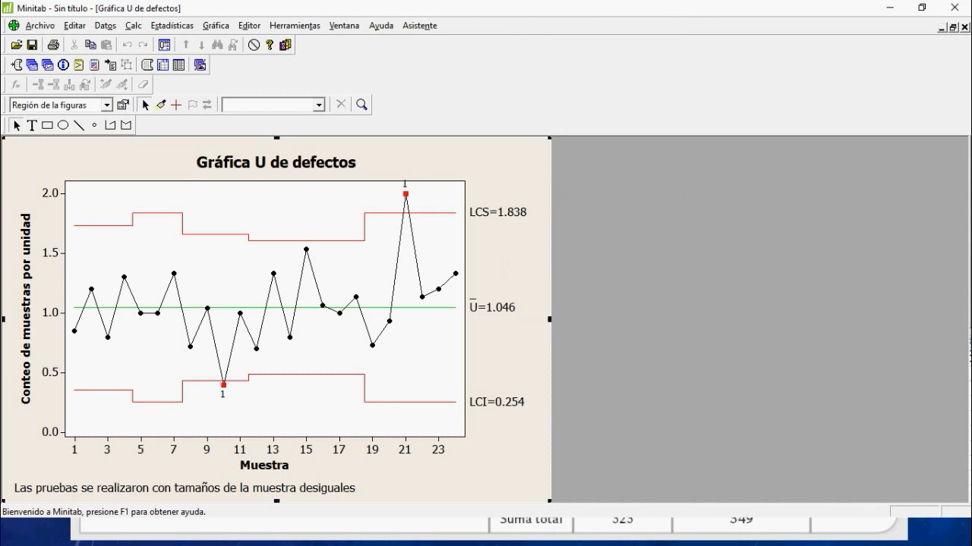
Switch to Excel and paste the Minitab graph at N32 as an enhanced metafile picture (Imagen, metarchivo mejorado).
{"action": "left_click", "coordinate": [553, 529]}
{"action": "scroll", "coordinate": [671, 422], "scroll_direction": "down", "scroll_amount": 1}
{"action": "scroll", "coordinate": [671, 422], "scroll_direction": "down", "scroll_amount": 2}
{"action": "left_click", "coordinate": [400, 370]}
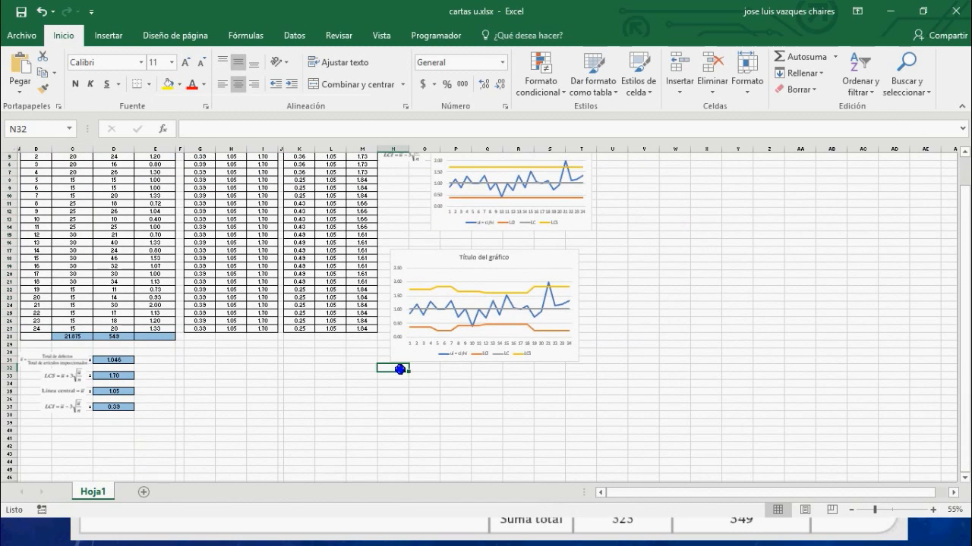
{"action": "right_click", "coordinate": [400, 370]}
{"action": "left_click", "coordinate": [455, 149]}
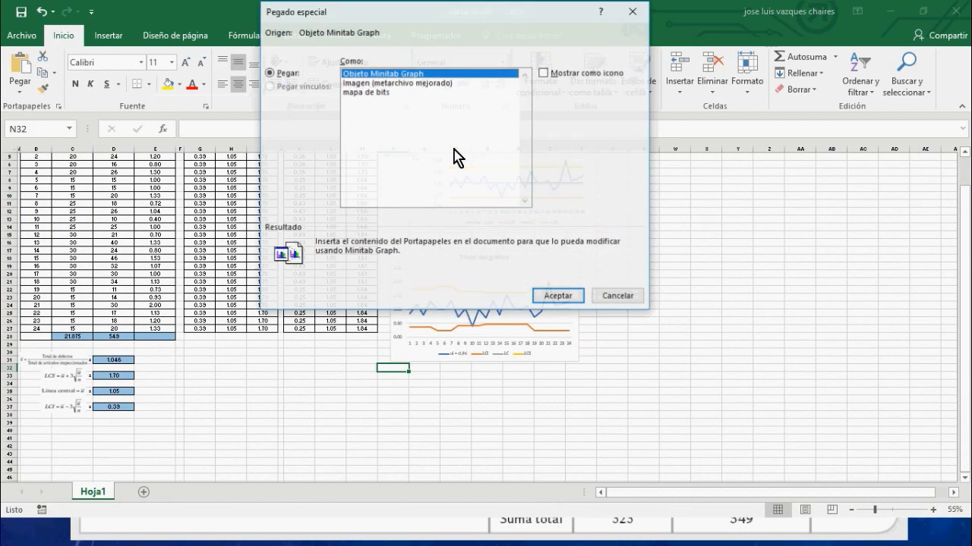
{"action": "left_click", "coordinate": [356, 84]}
{"action": "left_click", "coordinate": [558, 295]}
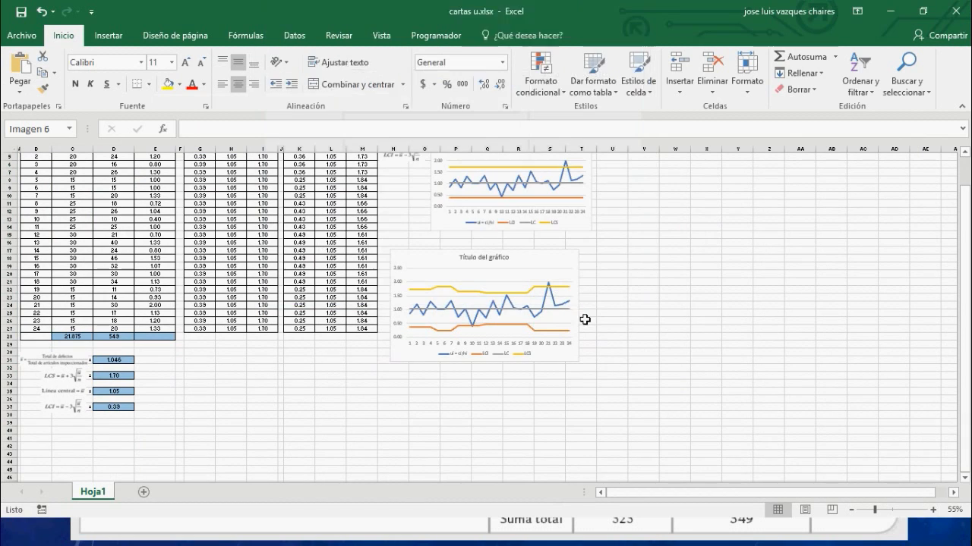
Shrink the pasted Minitab graph and place it directly beside the variable-limits chart, from about column T.
{"action": "scroll", "coordinate": [569, 412], "scroll_direction": "down", "scroll_amount": 1}
{"action": "scroll", "coordinate": [610, 458], "scroll_direction": "down", "scroll_amount": 1}
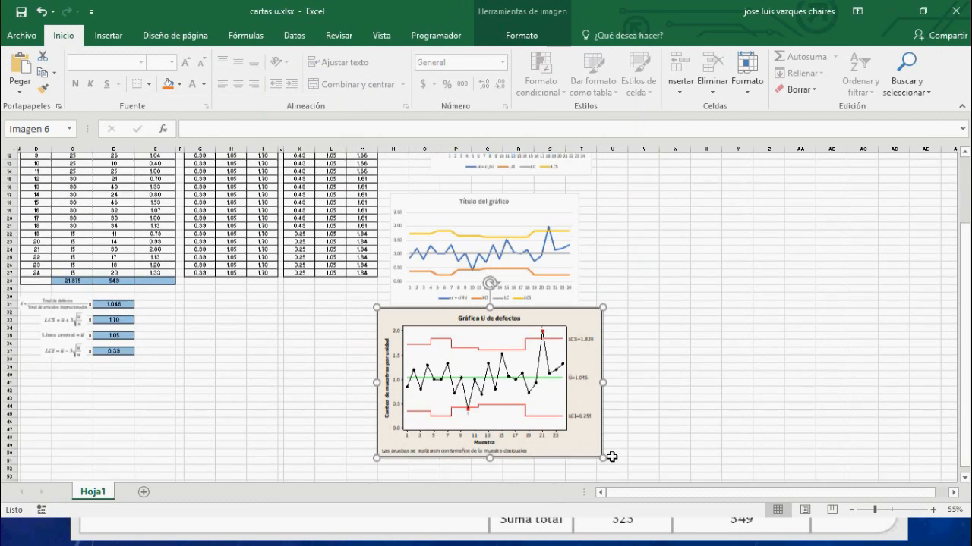
{"action": "left_click_drag", "start_coordinate": [601, 451], "coordinate": [546, 392]}
{"action": "left_click_drag", "start_coordinate": [441, 351], "coordinate": [645, 242]}
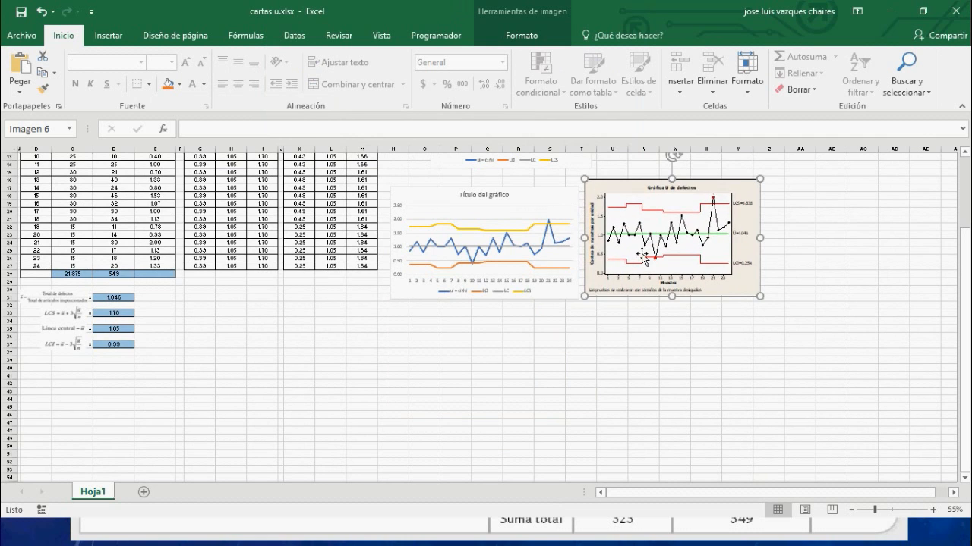
{"action": "scroll", "coordinate": [643, 257], "scroll_direction": "up", "scroll_amount": 3}
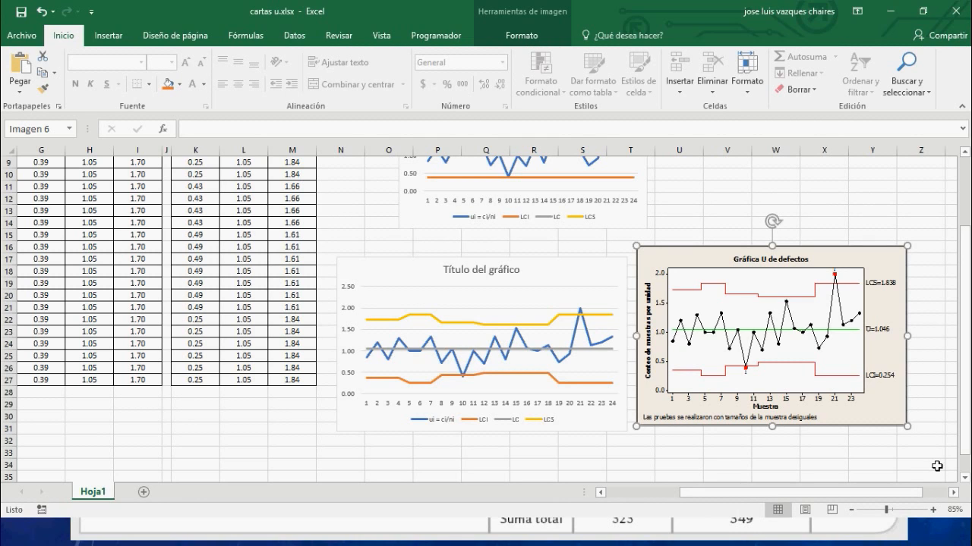
{"action": "left_click_drag", "start_coordinate": [849, 259], "coordinate": [842, 261]}
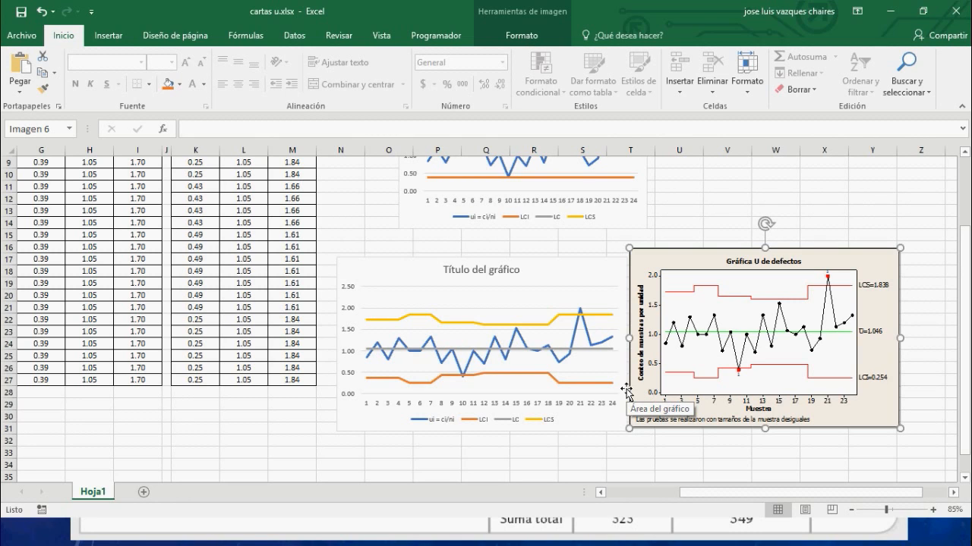
Switch to the running PowerPoint slide show and advance to the INTERPRETACIÓN slide.
{"action": "key", "text": "alt+Tab"}
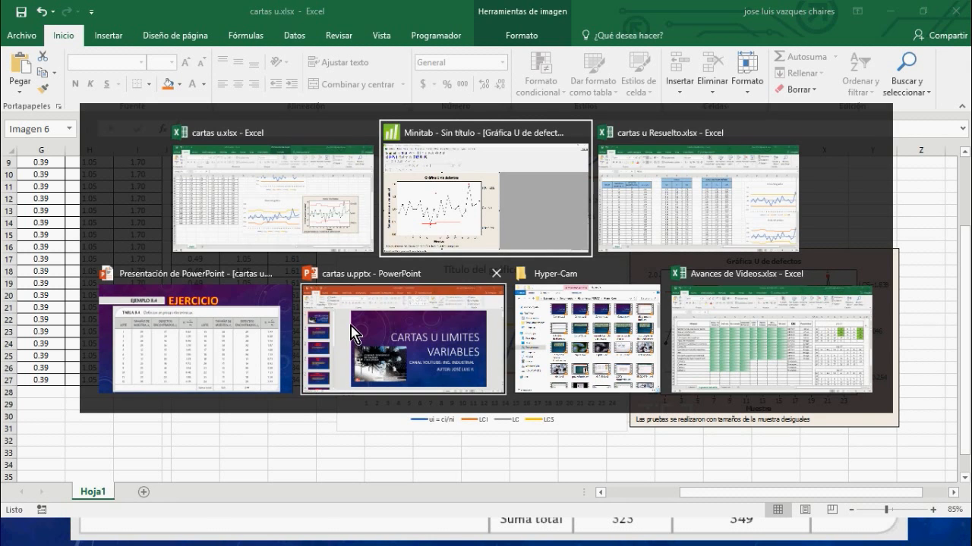
{"action": "left_click", "coordinate": [250, 336]}
{"action": "key", "text": "Right"}
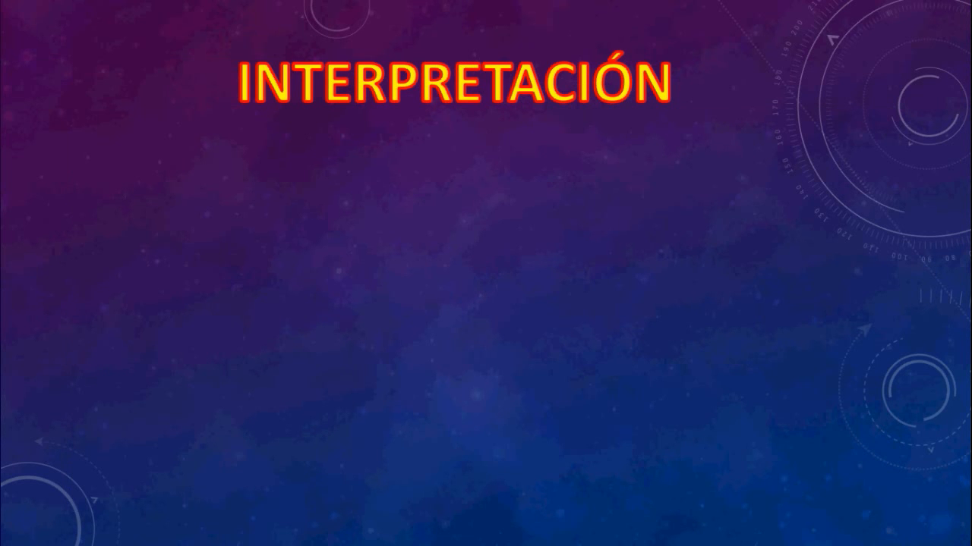